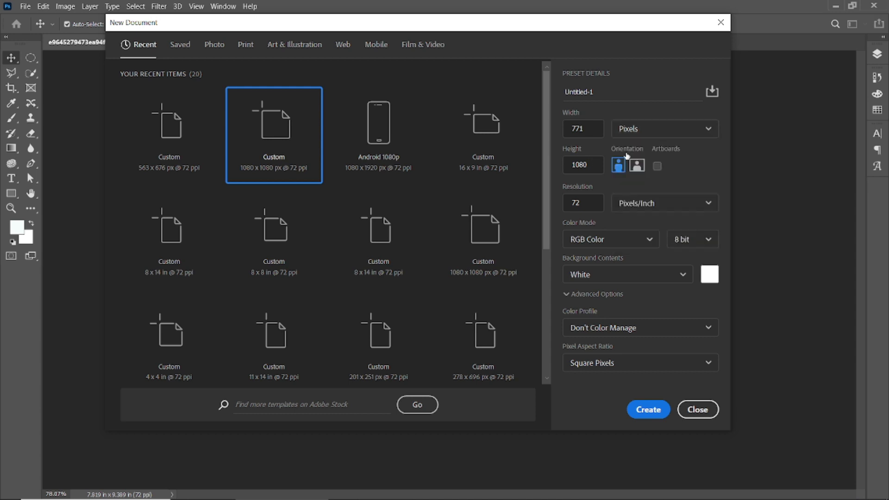
# Step: Create a new 771 × 926 px document at 72 ppi with a white background
pyautogui.doubleClick(577, 166)
pyautogui.write('926')
pyautogui.click(636, 414)
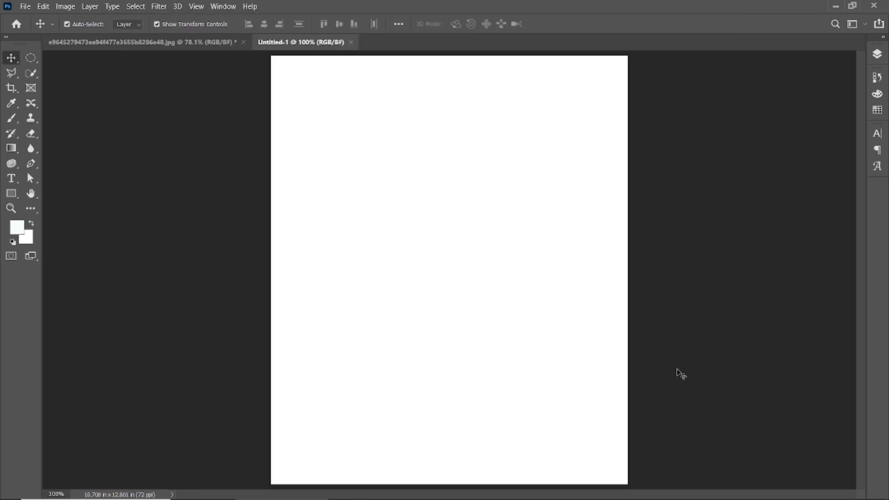
pyautogui.scroll(-1, 480, 271)
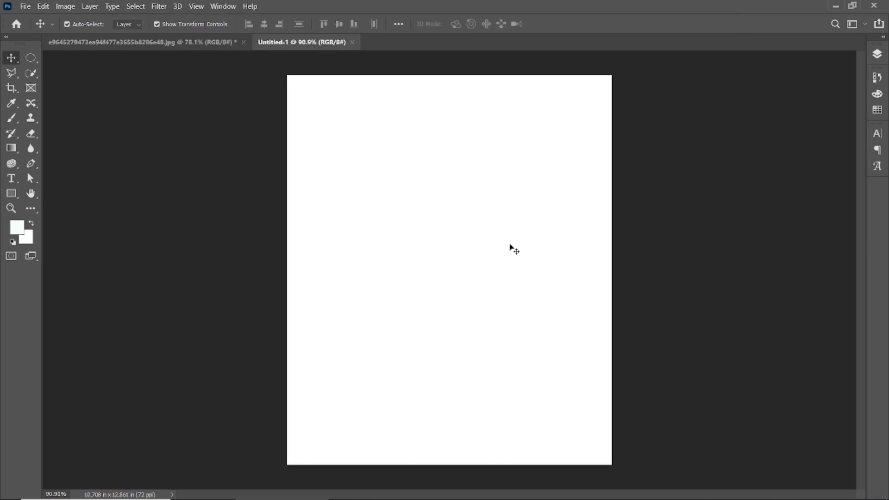
# Step: Unlock the background layer and fill it with the pale foreground colour f7fdfb
pyautogui.click(878, 55)
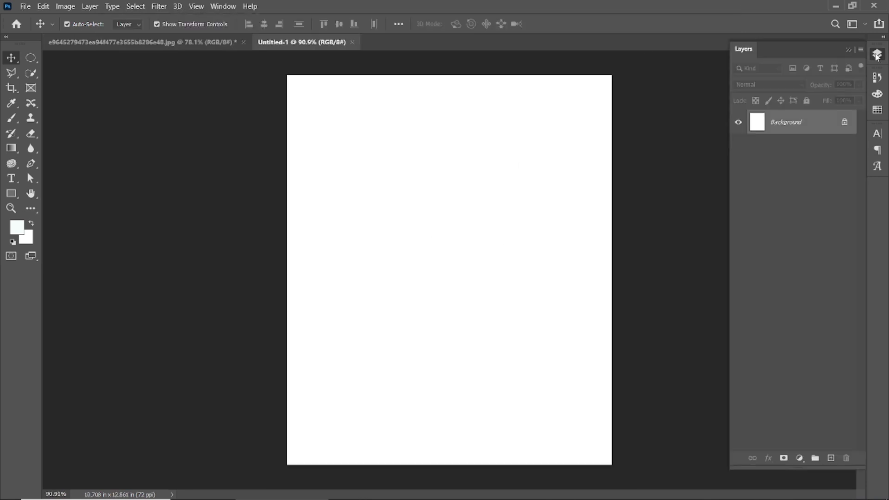
pyautogui.click(844, 123)
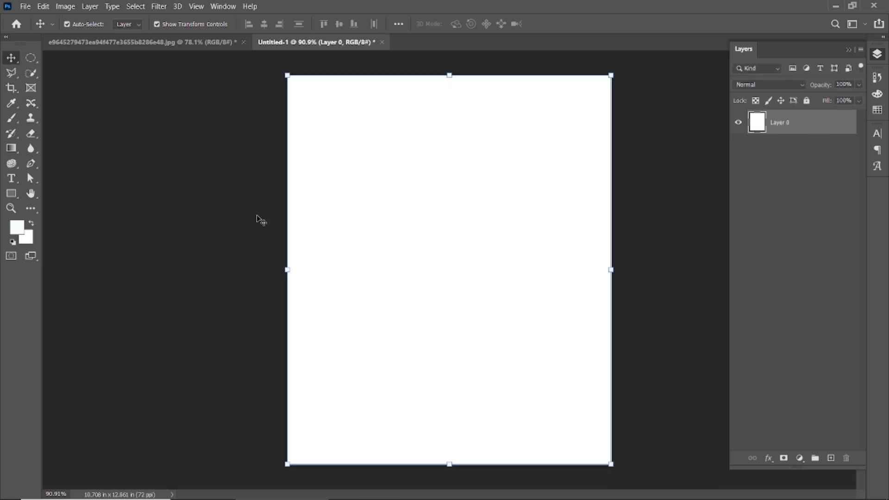
pyautogui.click(16, 228)
pyautogui.press('Return')
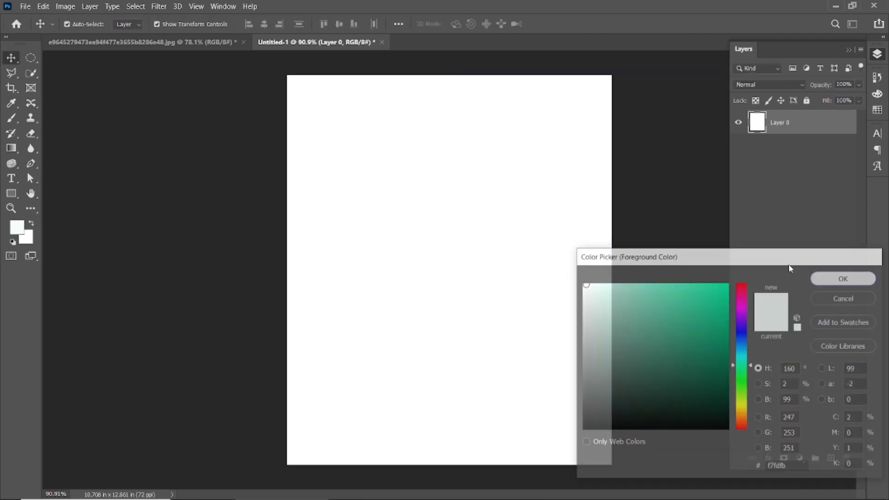
pyautogui.click(665, 221)
pyautogui.click(476, 250)
pyautogui.click(648, 224)
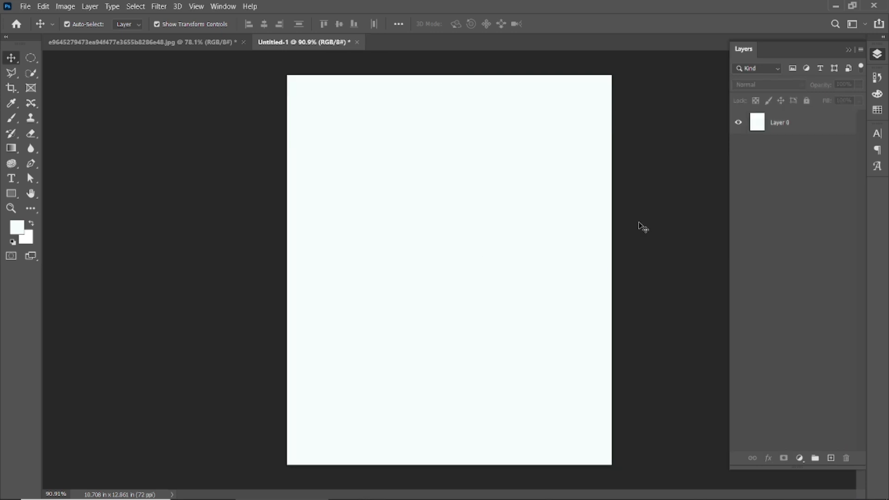
pyautogui.click(752, 131)
pyautogui.click(14, 227)
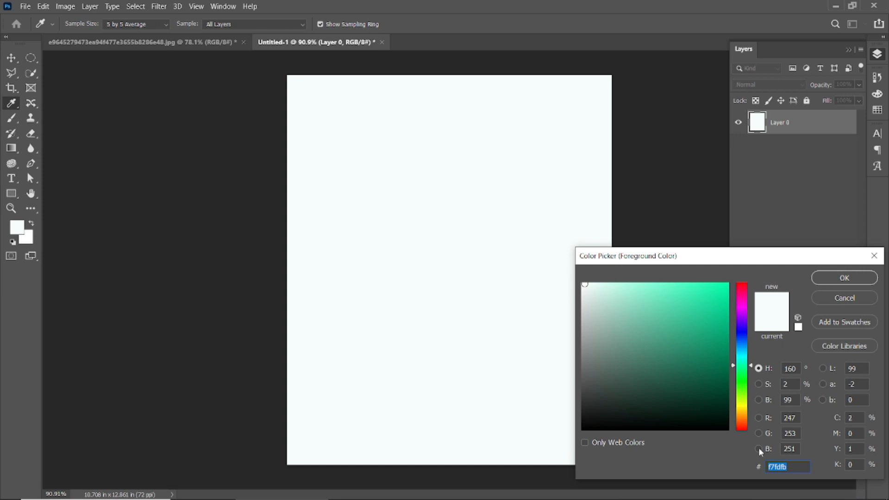
pyautogui.click(829, 281)
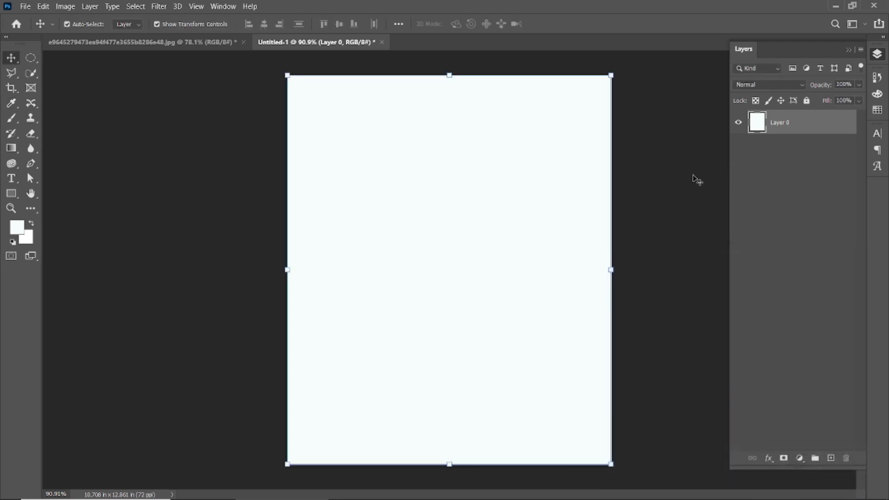
pyautogui.click(676, 185)
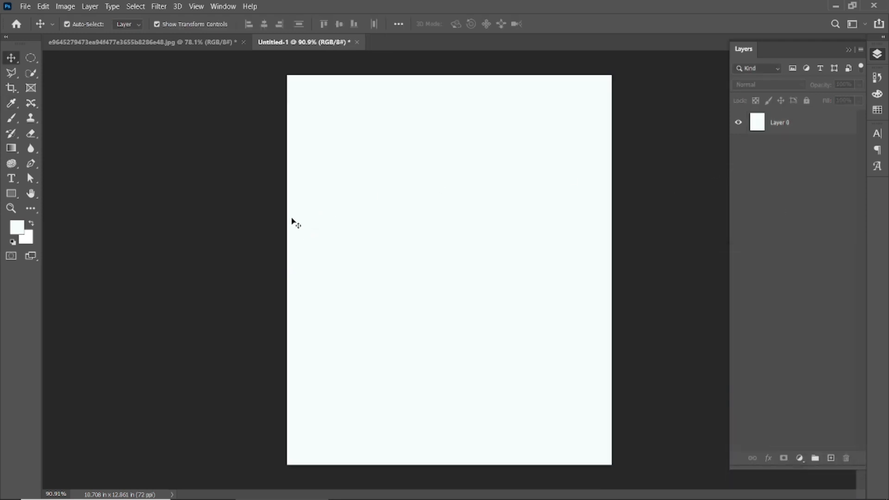
# Step: Open pngwing.com (7).png and bring its burger image into the new document as a layer
pyautogui.click(26, 6)
pyautogui.click(37, 28)
pyautogui.click(137, 111)
pyautogui.click(344, 359)
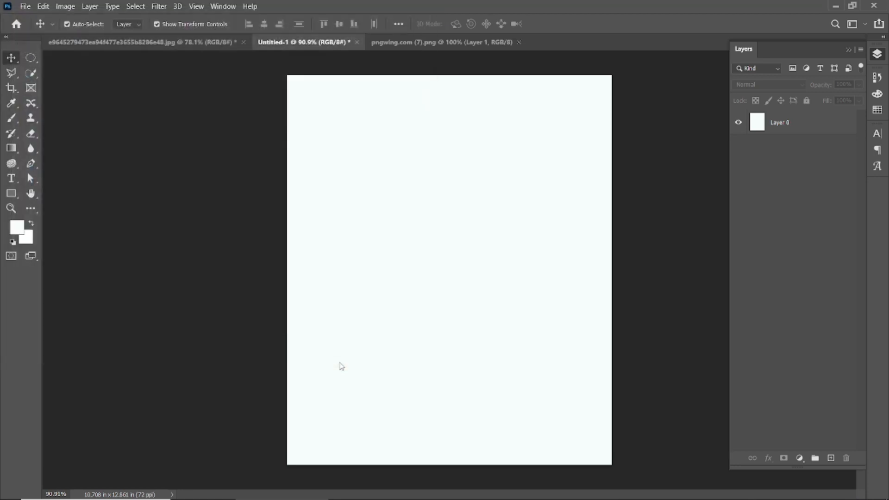
pyautogui.moveTo(444, 162); pyautogui.dragTo(482, 337)
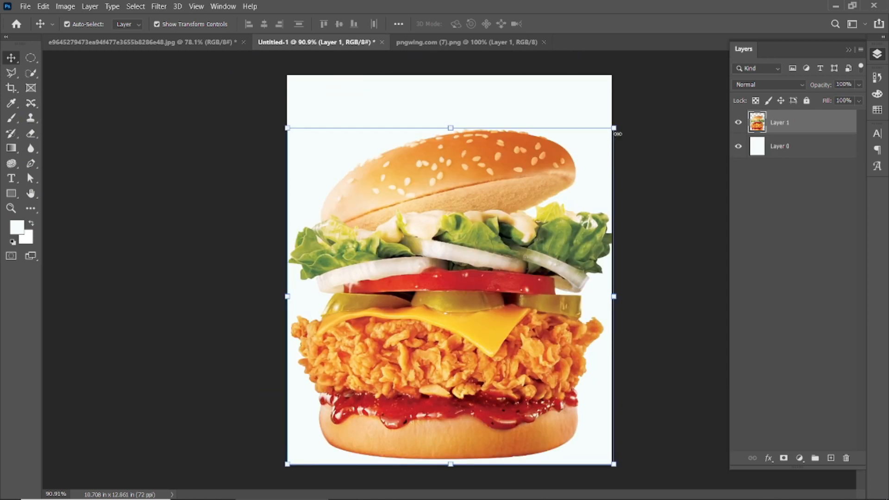
# Step: Scale the burger down proportionally to 35.63% and place it just right of the canvas centre
pyautogui.moveTo(610, 136); pyautogui.dragTo(408, 345)
pyautogui.moveTo(363, 369); pyautogui.dragTo(512, 221)
pyautogui.moveTo(560, 190); pyautogui.dragTo(552, 197)
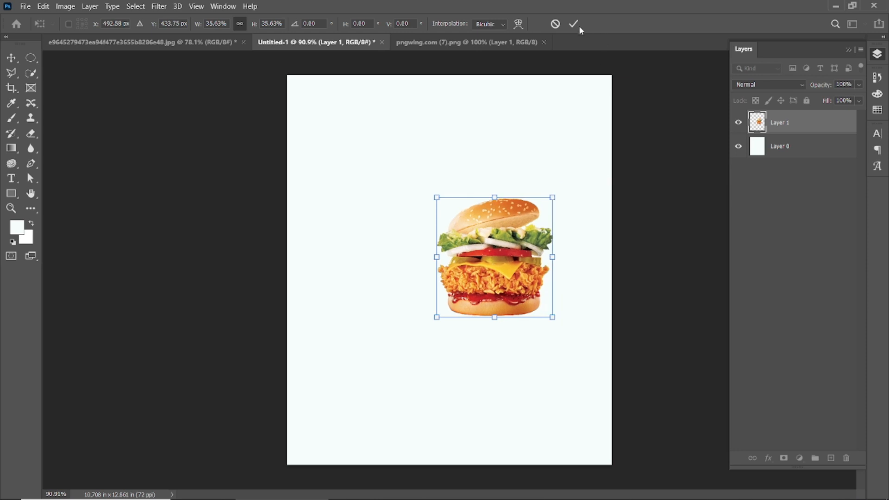
pyautogui.click(573, 24)
pyautogui.click(630, 218)
pyautogui.click(511, 245)
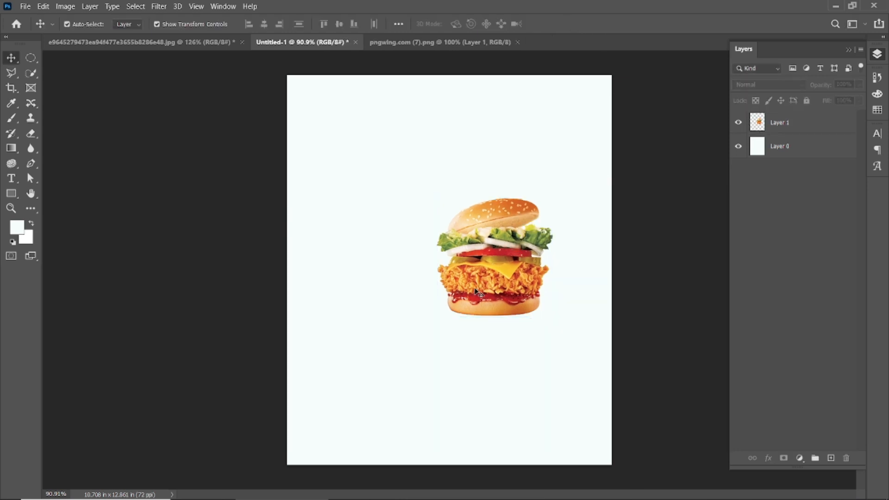
# Step: Shift the burger slightly left and down so it sits nearer the canvas centre
pyautogui.moveTo(476, 292)
pyautogui.mouseDown()
pyautogui.moveTo(488, 274)
pyautogui.moveTo(472, 281)
pyautogui.mouseUp()
pyautogui.press('Left')
pyautogui.press('Left')
pyautogui.press('Left')
pyautogui.press('Left')
pyautogui.press('Left')
pyautogui.press('Left')
pyautogui.press('Left')
pyautogui.press('Left')
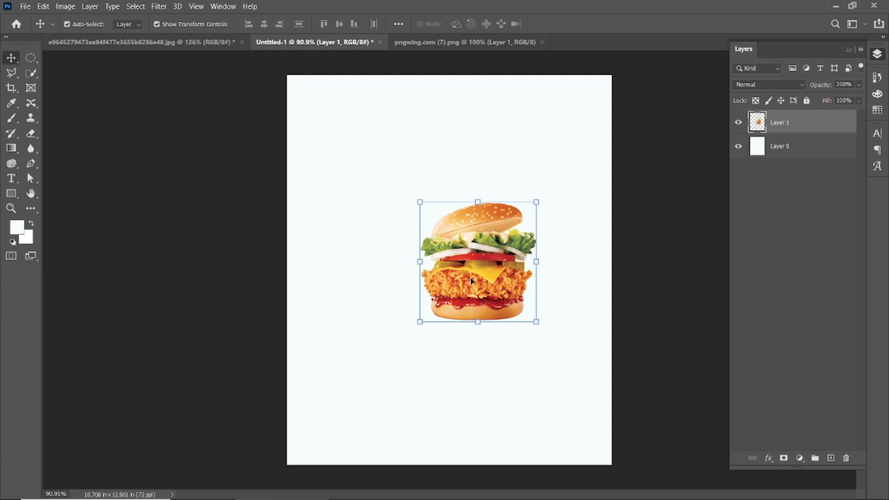
pyautogui.click(685, 272)
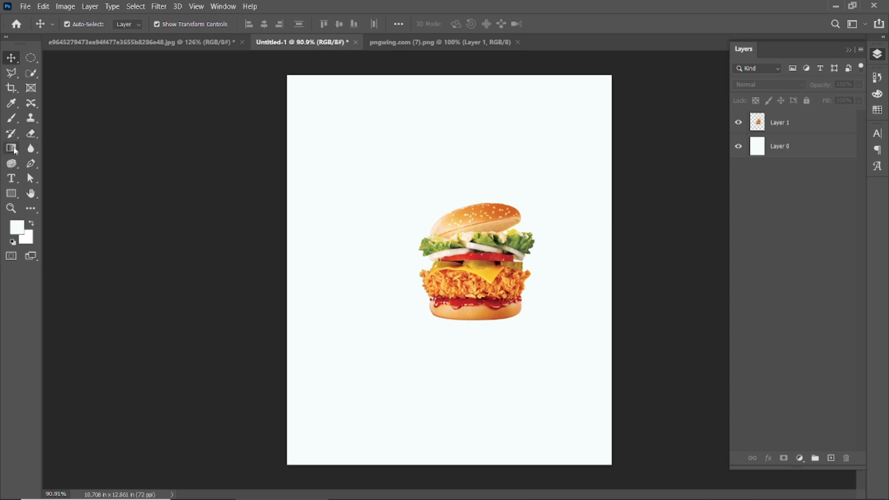
# Step: Draw a vertical rectangle about 2.9 × 7 in from the canvas's top edge down over the burger, with red fill and no stroke
pyautogui.click(11, 193)
pyautogui.moveTo(432, 74); pyautogui.dragTo(519, 286)
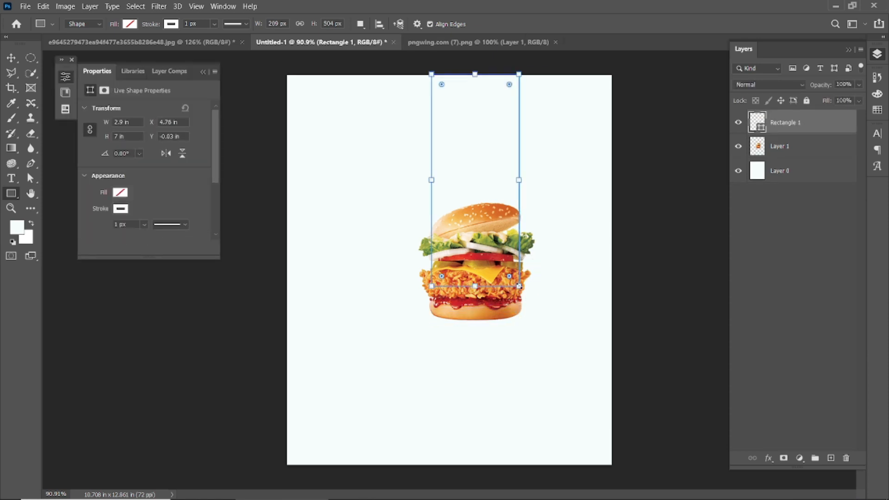
pyautogui.click(118, 209)
pyautogui.click(130, 269)
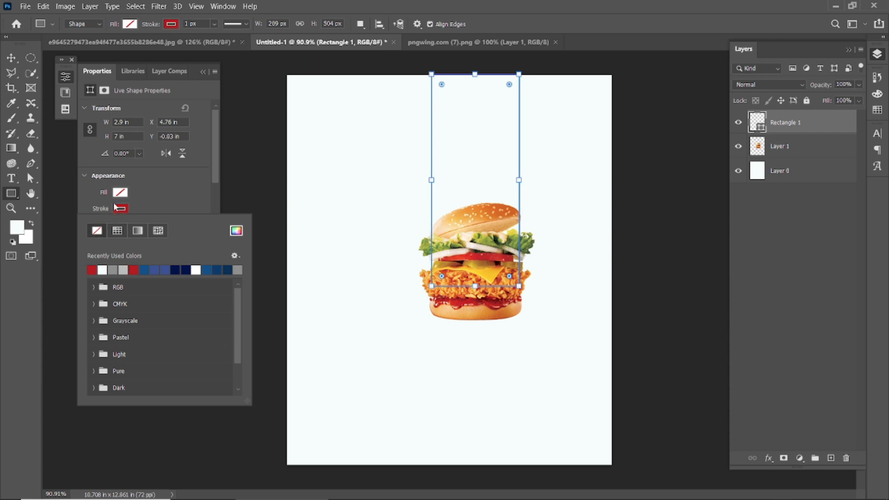
pyautogui.click(98, 231)
pyautogui.click(96, 253)
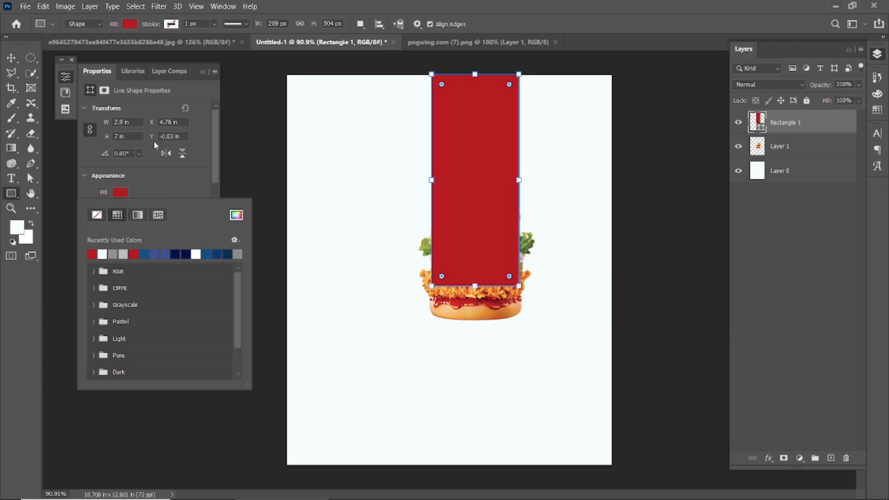
pyautogui.click(203, 72)
pyautogui.click(72, 60)
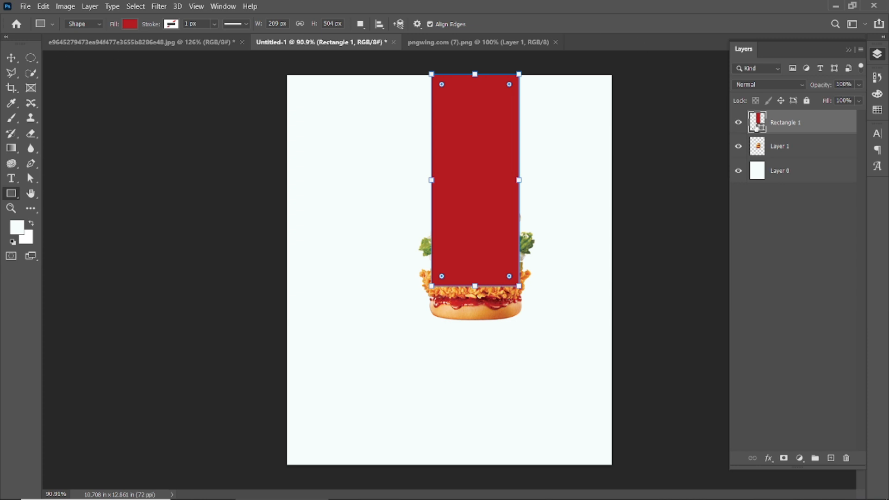
pyautogui.click(131, 24)
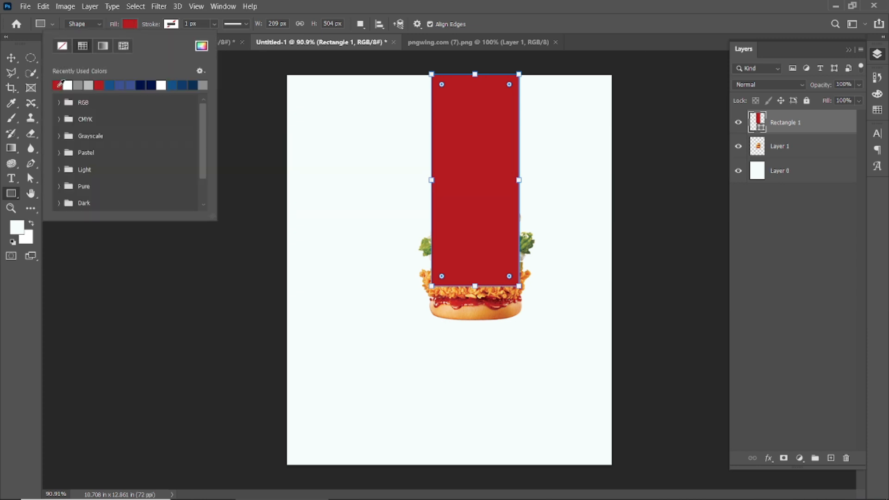
pyautogui.click(136, 28)
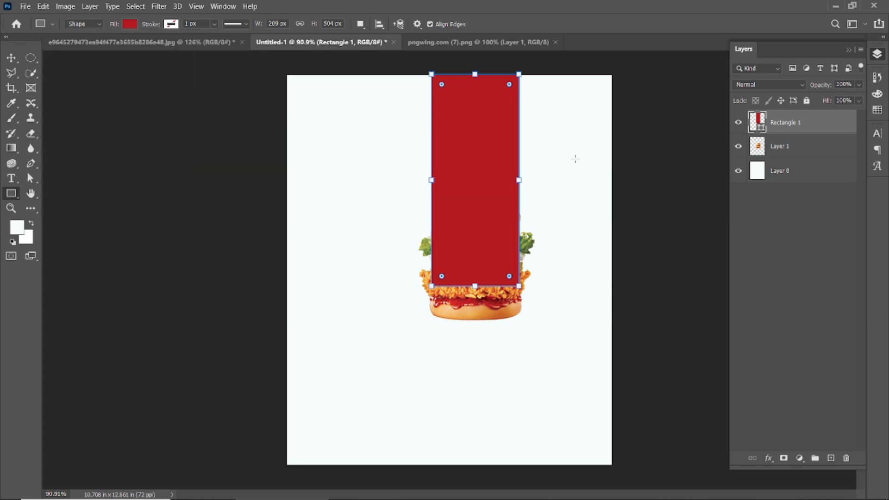
# Step: Sample the rectangle's red, b31a1f, as the foreground colour
pyautogui.click(11, 57)
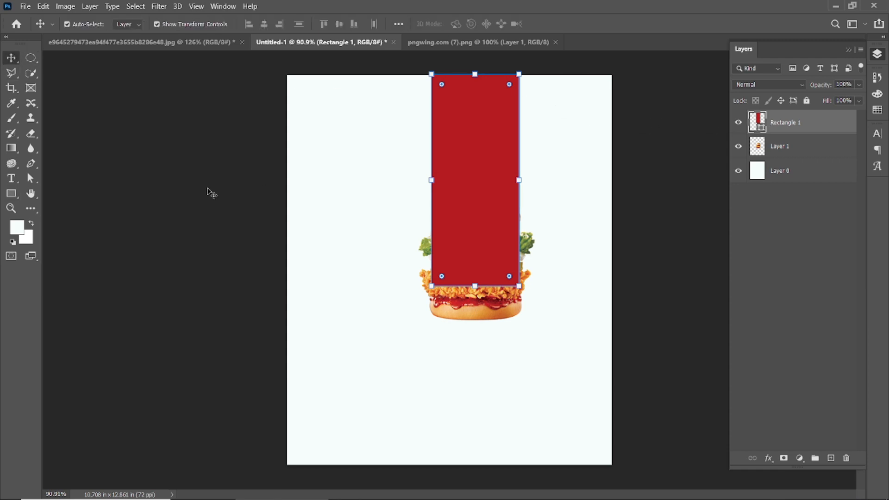
pyautogui.press('i')
pyautogui.click(460, 160)
pyautogui.click(17, 227)
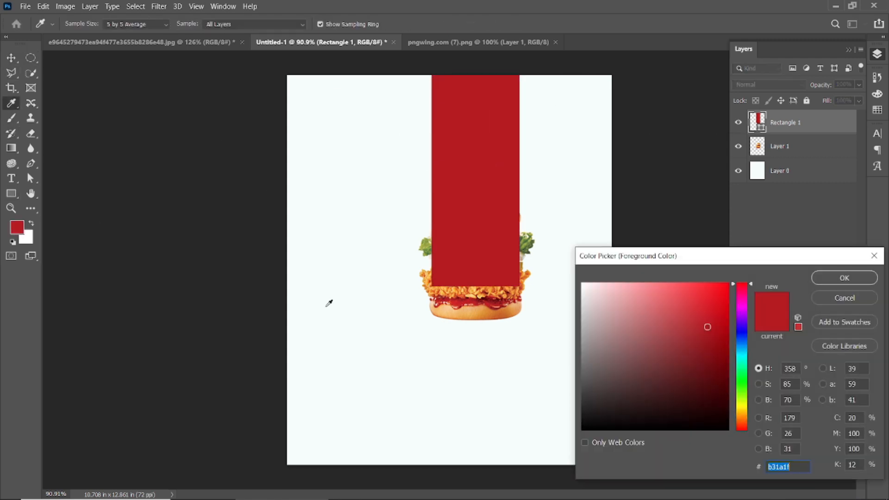
pyautogui.click(791, 468)
pyautogui.click(833, 276)
# Step: Move the red rectangle's layer below the burger layer
pyautogui.press('v')
pyautogui.moveTo(818, 128); pyautogui.dragTo(819, 163)
pyautogui.click(663, 268)
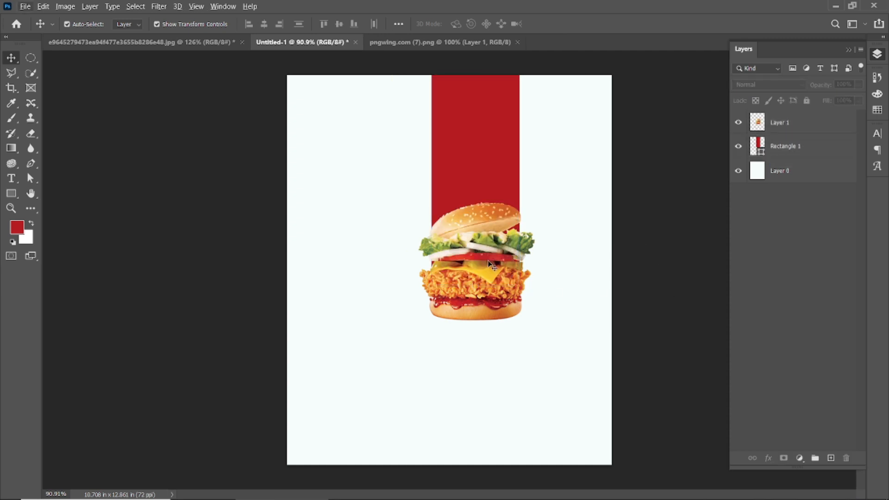
# Step: Scale the red rectangle up proportionally to 108.61% so it nearly matches the burger bun's width
pyautogui.hotkey('ctrl', '1')
pyautogui.click(495, 166)
pyautogui.moveTo(528, 171); pyautogui.dragTo(534, 173)
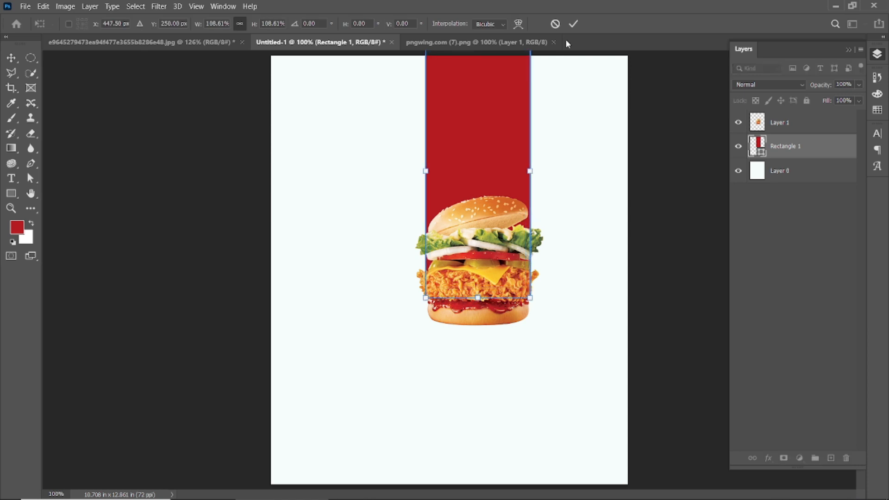
pyautogui.click(574, 24)
pyautogui.click(636, 207)
# Step: Shorten the red rectangle to 95.72% height so its top edge aligns with the canvas top
pyautogui.scroll(-2, 489, 178)
pyautogui.click(489, 178)
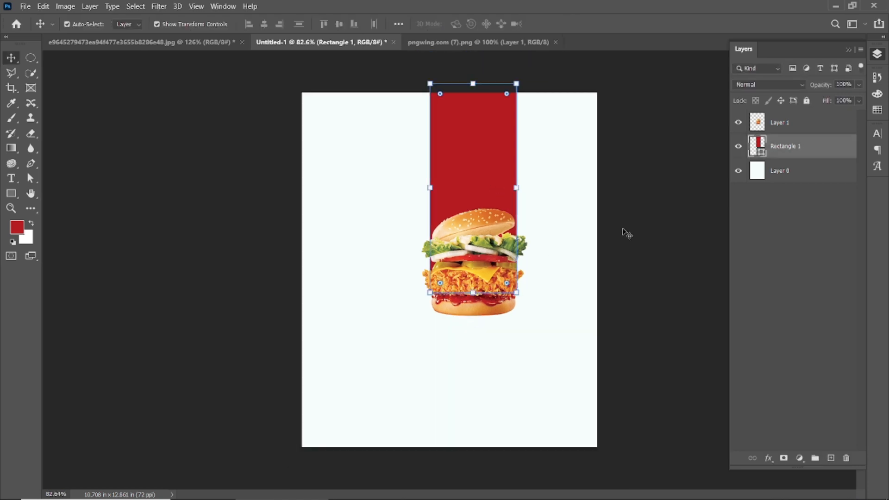
pyautogui.moveTo(473, 83); pyautogui.dragTo(473, 92)
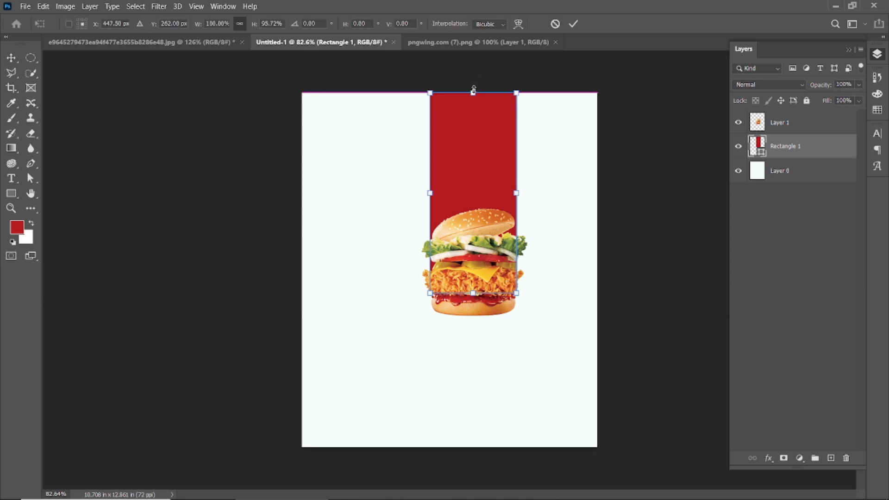
pyautogui.click(573, 23)
# Step: Apply the Sharpen filter to the burger layer
pyautogui.hotkey('ctrl', '1')
pyautogui.click(483, 124)
pyautogui.click(478, 235)
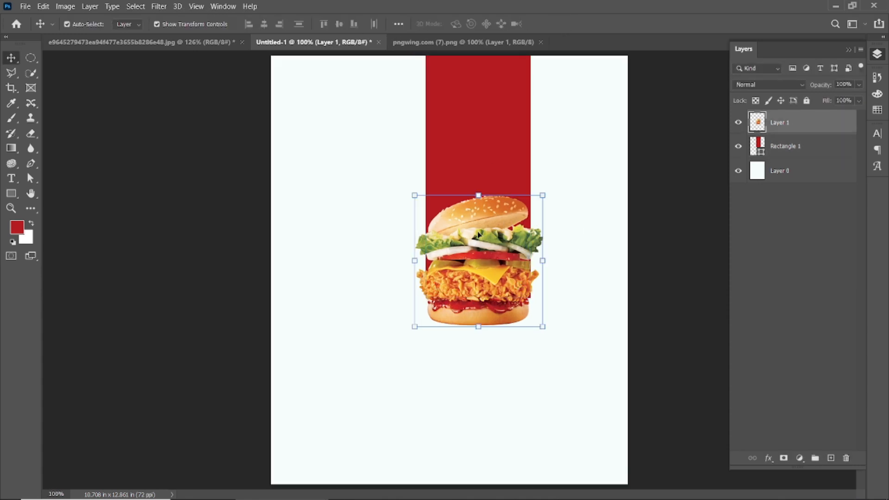
pyautogui.click(159, 6)
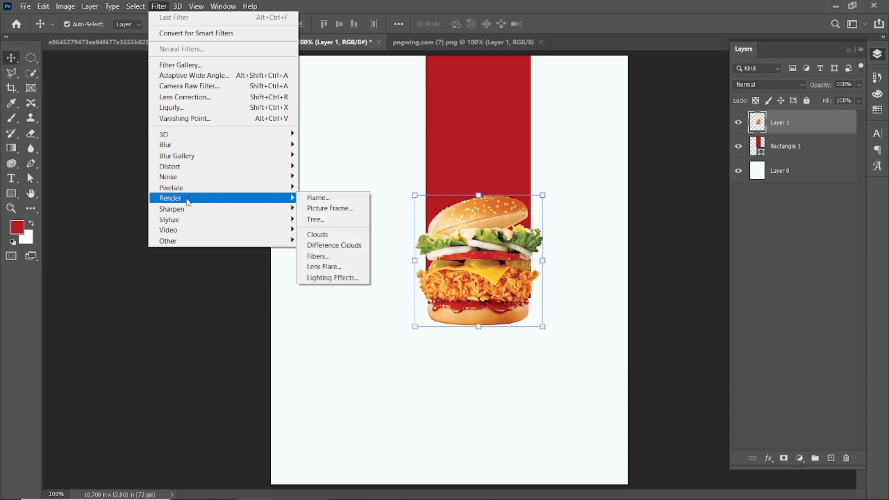
pyautogui.moveTo(244, 215)
pyautogui.click(337, 220)
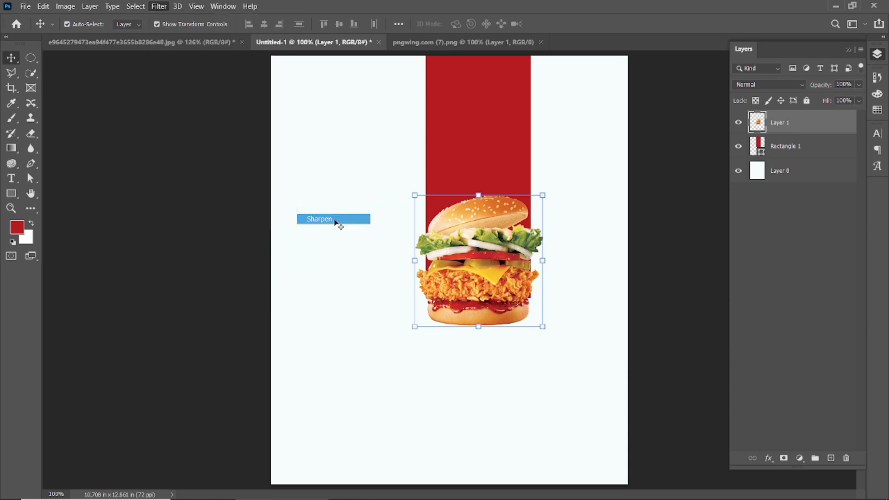
pyautogui.click(663, 200)
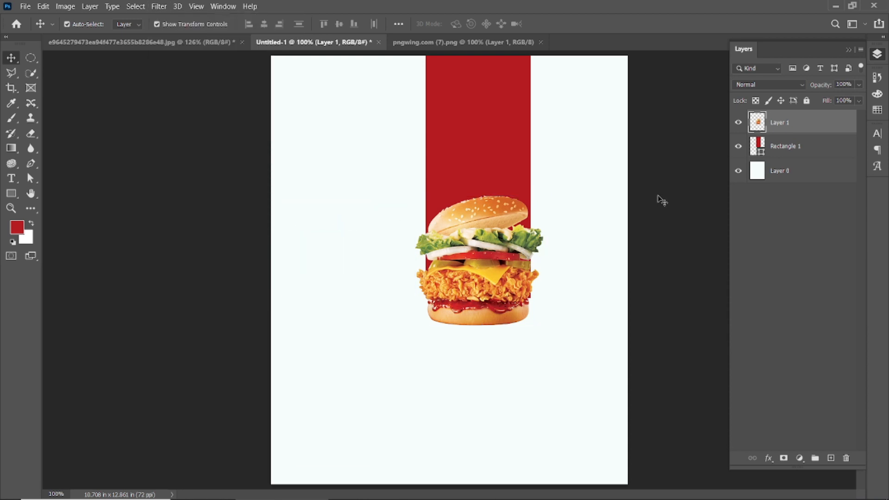
# Step: Apply the Sharpen filter to the burger layer a second time
pyautogui.scroll(5, 502, 258)
pyautogui.click(534, 260)
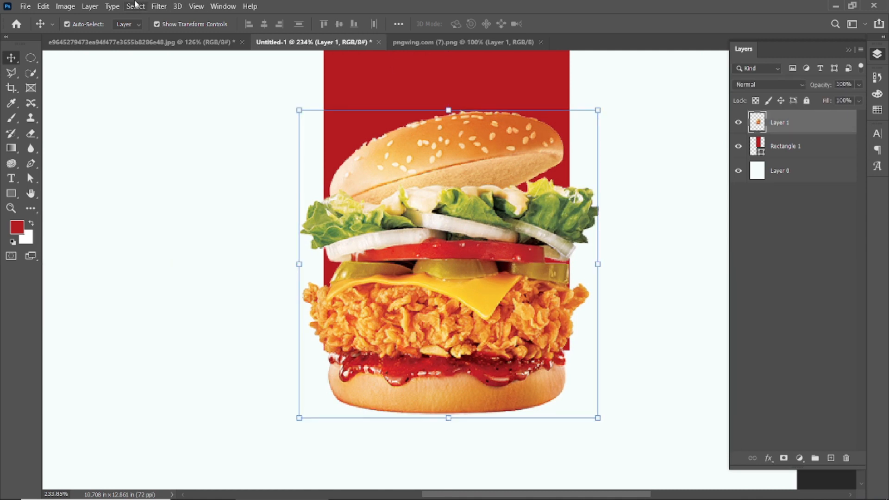
pyautogui.click(159, 6)
pyautogui.moveTo(173, 209)
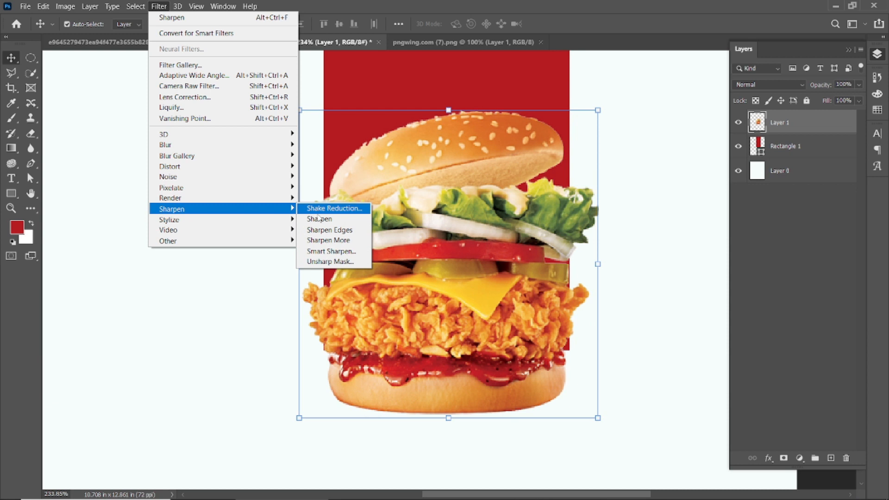
pyautogui.click(315, 219)
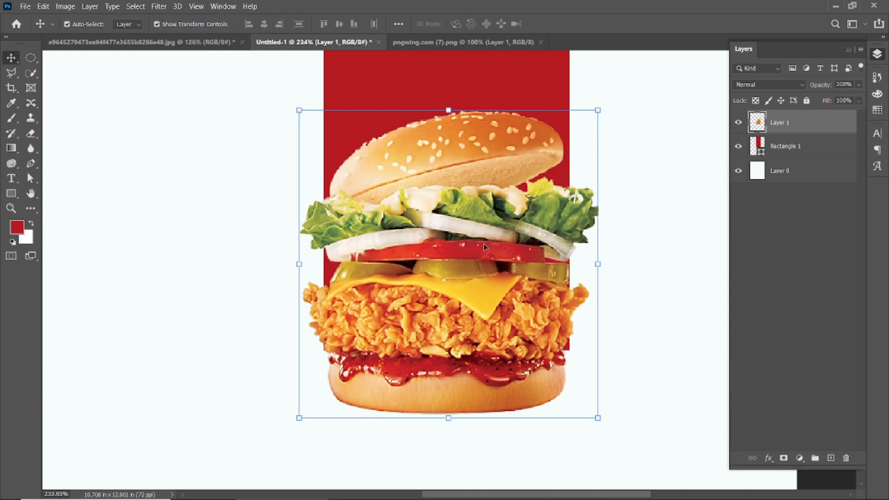
pyautogui.click(665, 195)
pyautogui.scroll(-2, 372, 250)
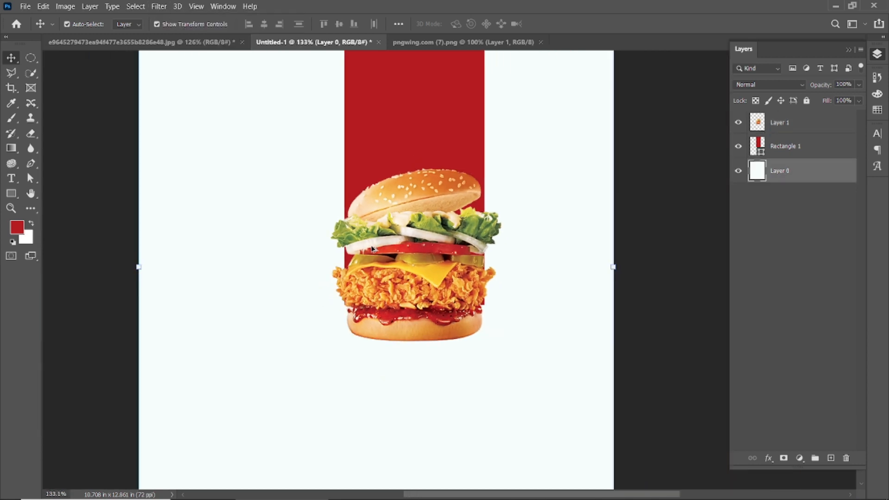
pyautogui.click(672, 210)
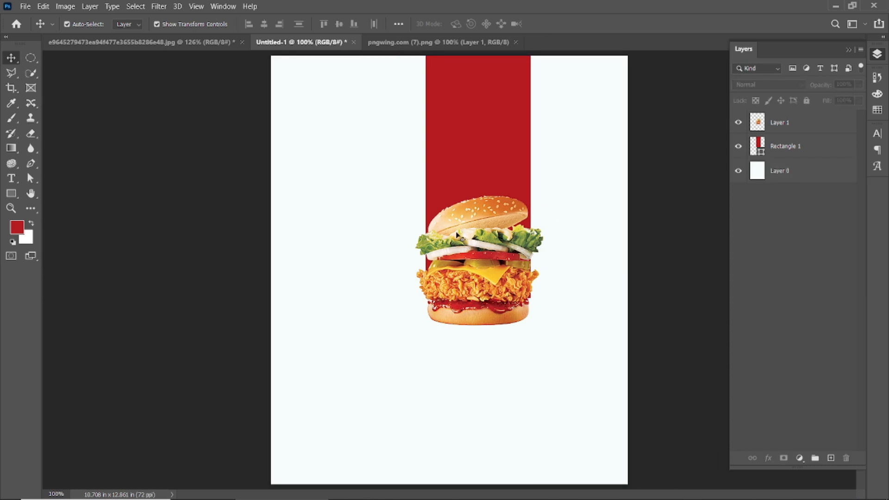
pyautogui.click(318, 217)
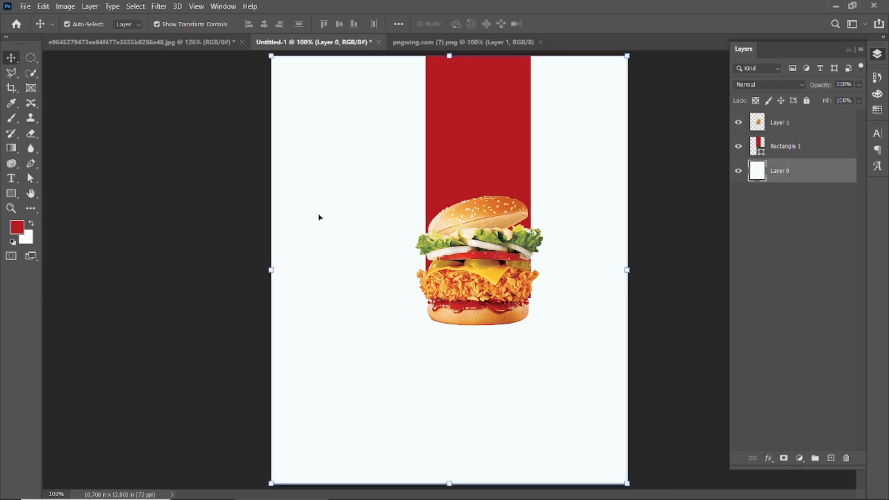
pyautogui.click(472, 274)
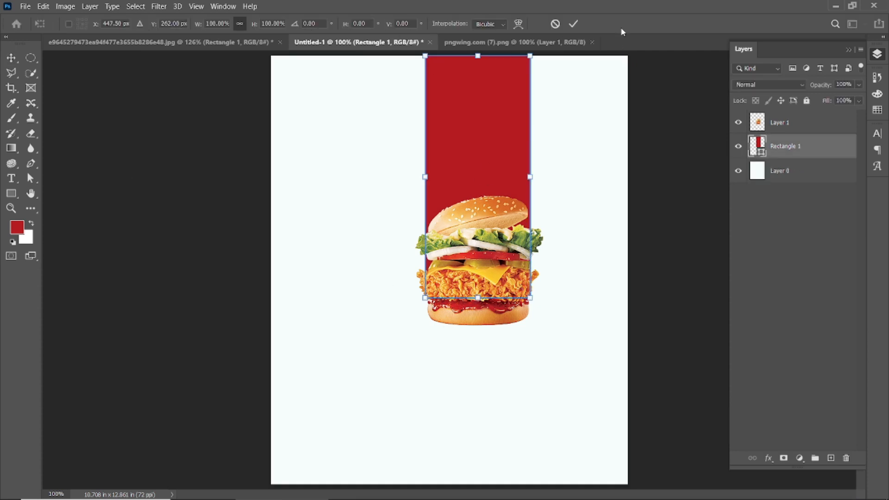
pyautogui.click(670, 174)
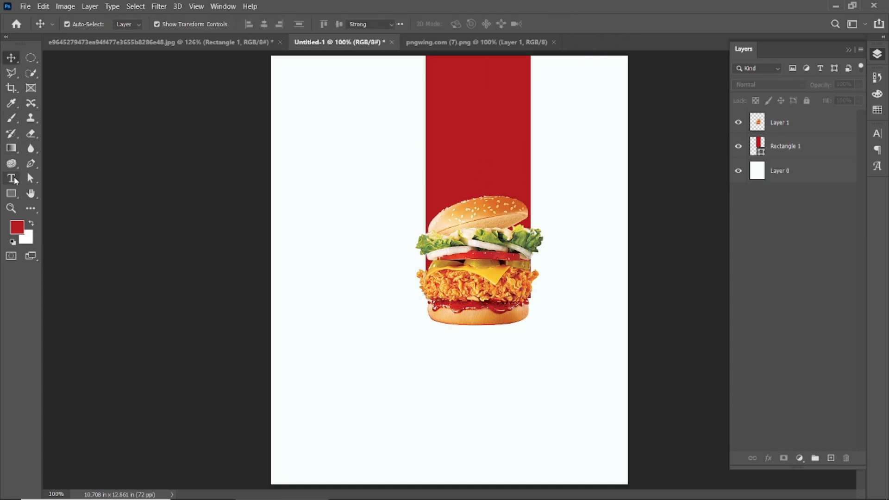
# Step: Add the red text "HUNGRY" below the burger in Source Sans Variable Bold at 59 pt
pyautogui.click(12, 178)
pyautogui.click(359, 410)
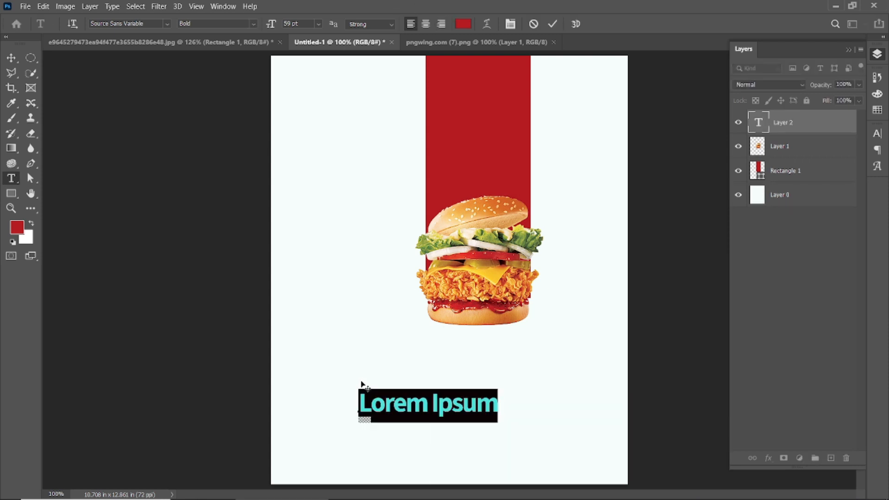
pyautogui.write('HUNGRY')
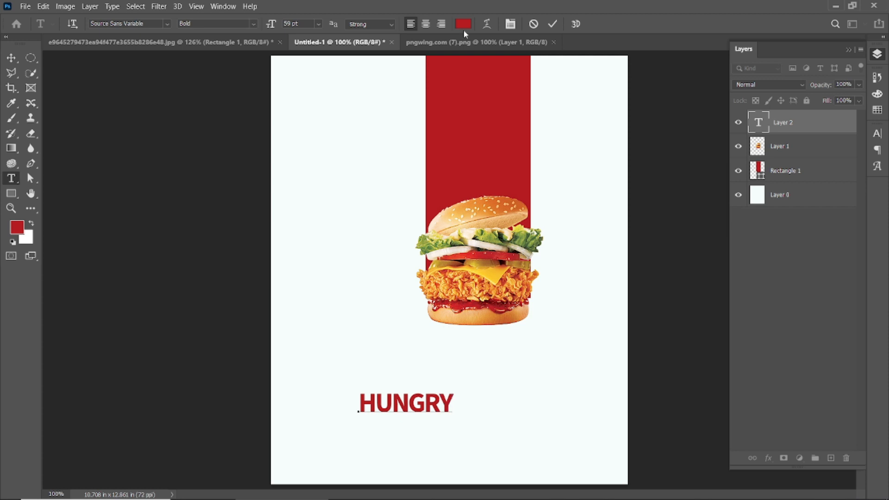
pyautogui.click(553, 24)
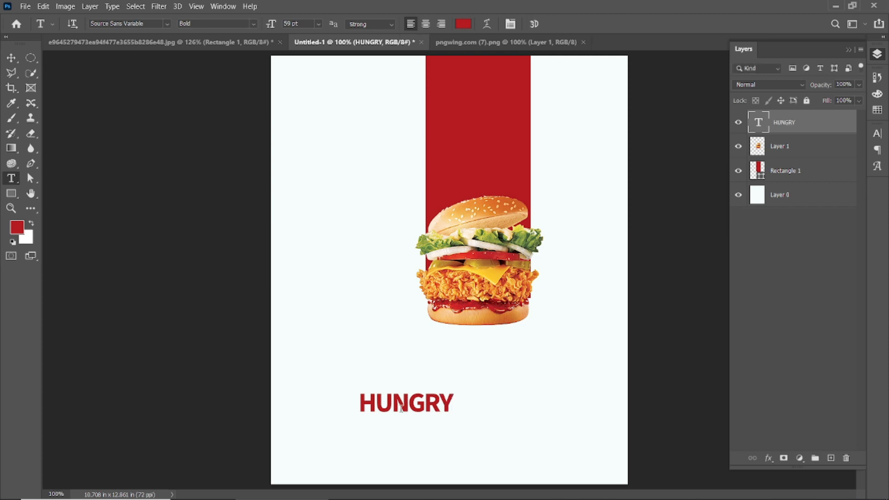
# Step: Scale the HUNGRY text up proportionally to 218.56% and place it just beneath the burger
pyautogui.click(12, 58)
pyautogui.doubleClick(422, 404)
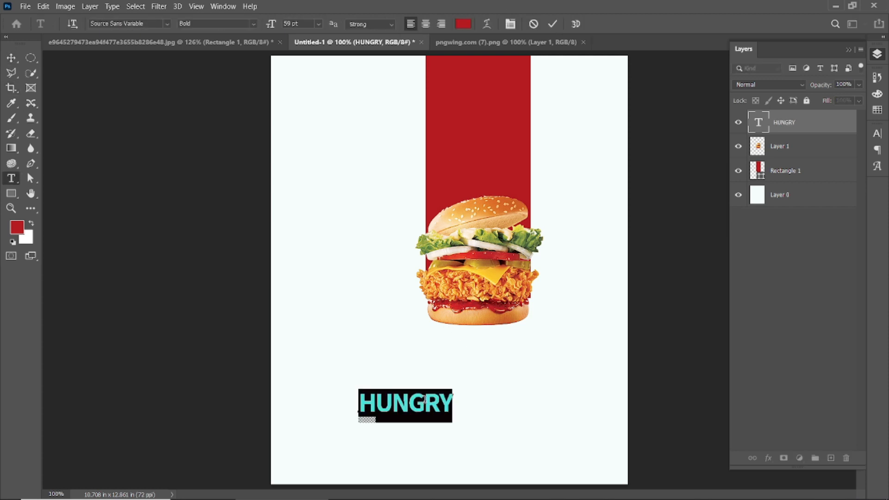
pyautogui.click(552, 23)
pyautogui.moveTo(454, 392); pyautogui.dragTo(567, 349)
pyautogui.moveTo(507, 383)
pyautogui.mouseDown()
pyautogui.moveTo(511, 377)
pyautogui.moveTo(486, 388)
pyautogui.moveTo(516, 386)
pyautogui.mouseUp()
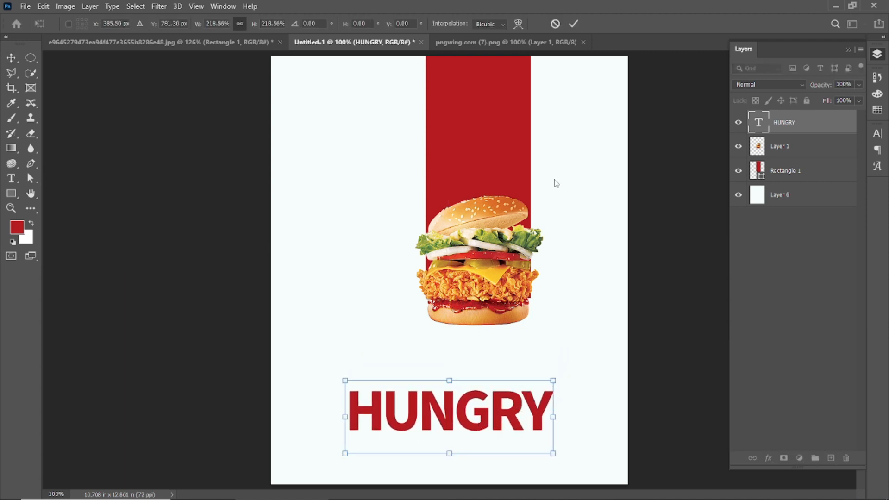
pyautogui.click(573, 24)
pyautogui.moveTo(467, 404); pyautogui.dragTo(472, 369)
pyautogui.click(469, 368)
pyautogui.doubleClick(449, 374)
pyautogui.click(254, 25)
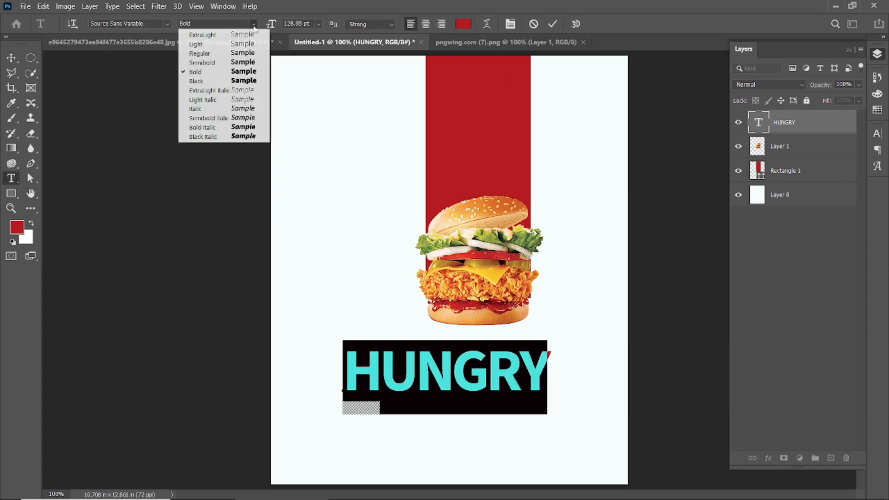
pyautogui.click(231, 72)
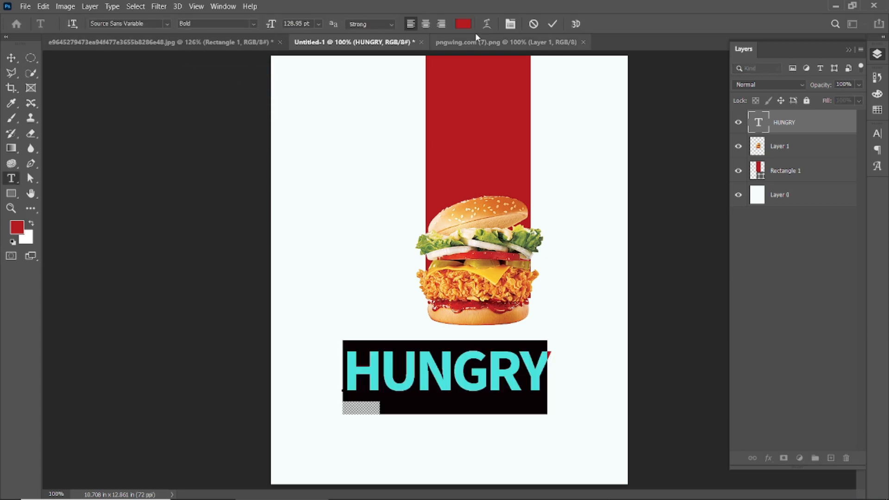
pyautogui.click(552, 25)
pyautogui.hotkey('ctrl', 't')
pyautogui.press('Escape')
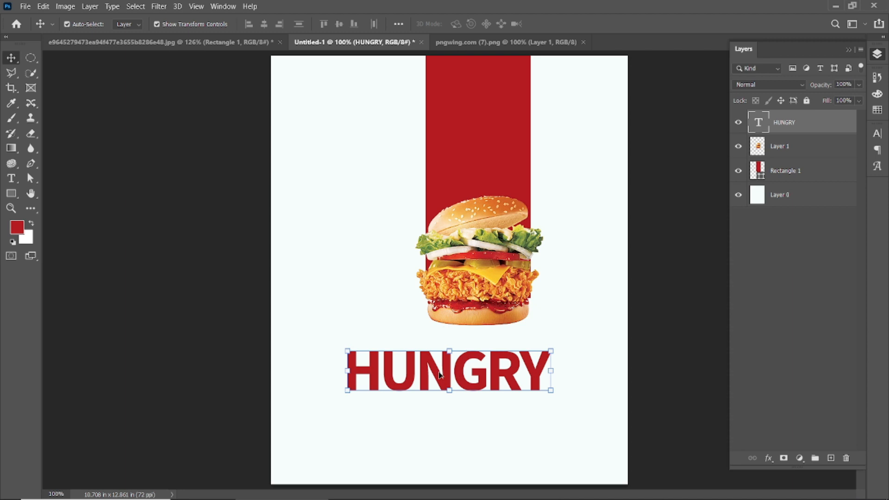
pyautogui.doubleClick(430, 376)
pyautogui.hotkey('ctrl', 't')
pyautogui.click(829, 176)
pyautogui.click(860, 176)
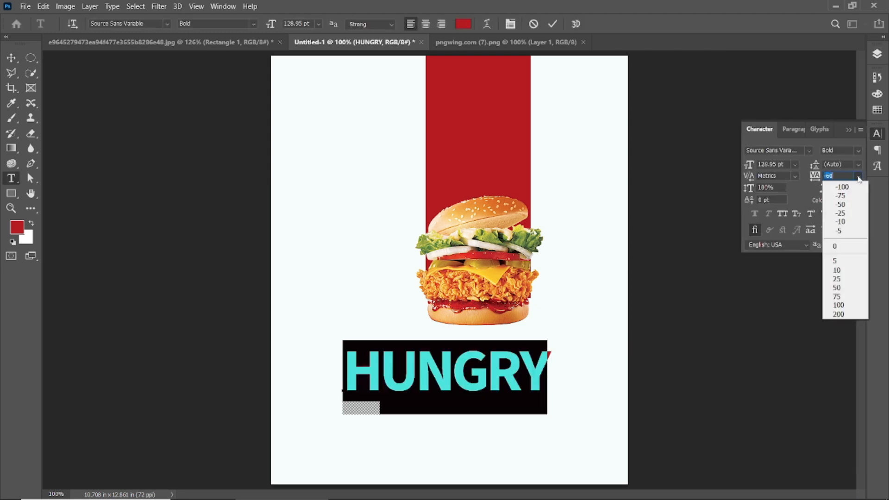
pyautogui.click(860, 178)
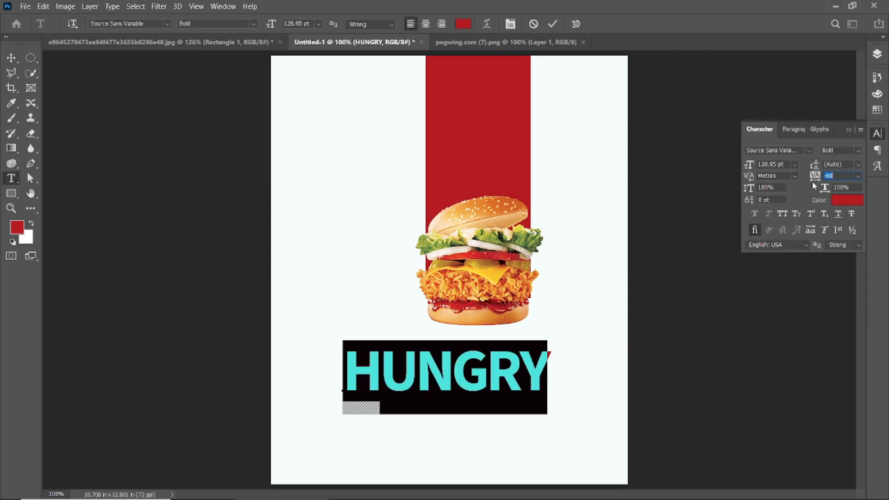
pyautogui.click(849, 130)
pyautogui.click(553, 23)
pyautogui.press('v')
pyautogui.click(673, 227)
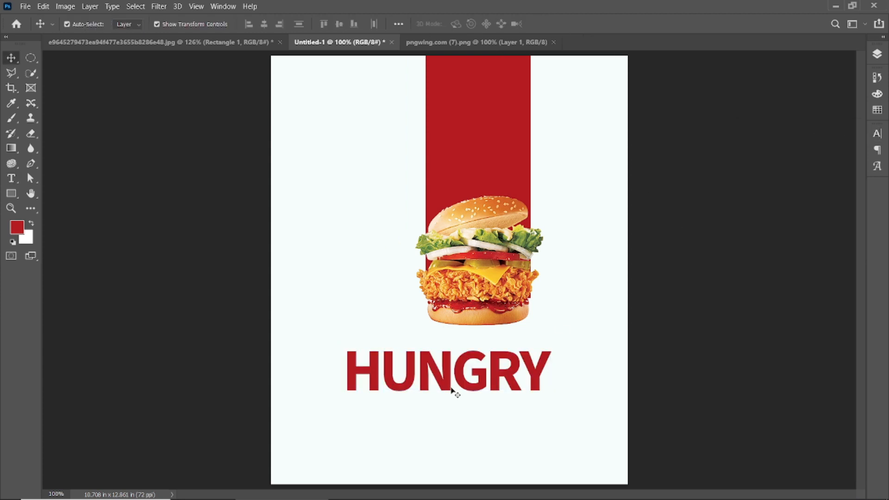
# Step: Try a smaller 56 pt copy of the HUNGRY text in Light style beside the burger and delete it
pyautogui.moveTo(457, 376); pyautogui.dragTo(359, 288)
pyautogui.click(682, 253)
pyautogui.click(428, 375)
pyautogui.doubleClick(359, 288)
pyautogui.moveTo(274, 24); pyautogui.dragTo(221, 45)
pyautogui.click(254, 24)
pyautogui.click(250, 44)
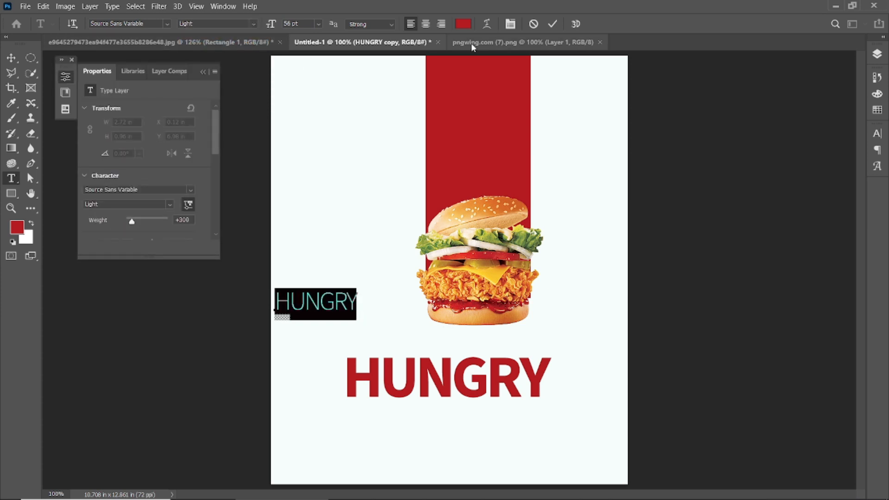
pyautogui.click(553, 24)
pyautogui.press('Delete')
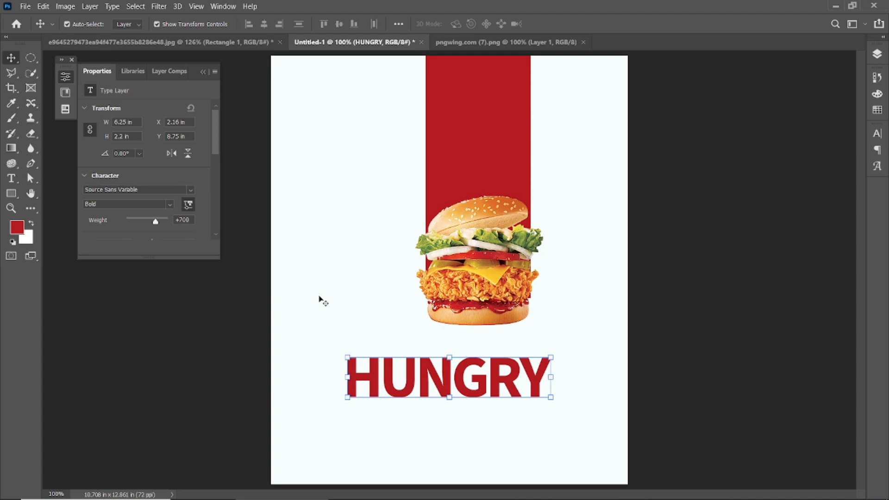
# Step: Add a separate text layer reading "Baby" at 59 pt in the blank area beside the burger
pyautogui.press('b')
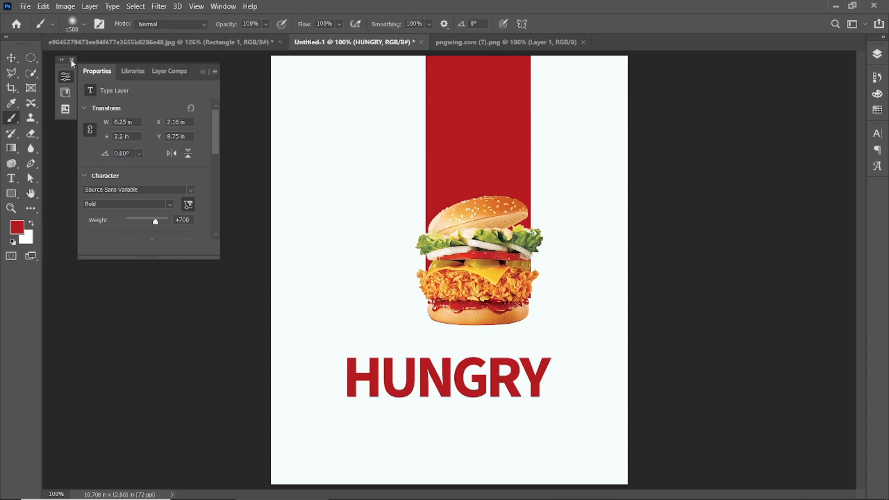
pyautogui.click(72, 59)
pyautogui.click(12, 179)
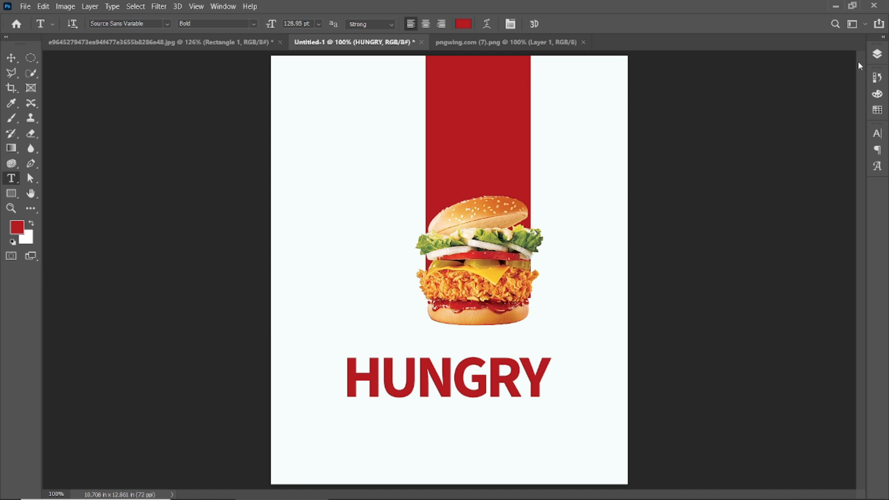
pyautogui.click(877, 54)
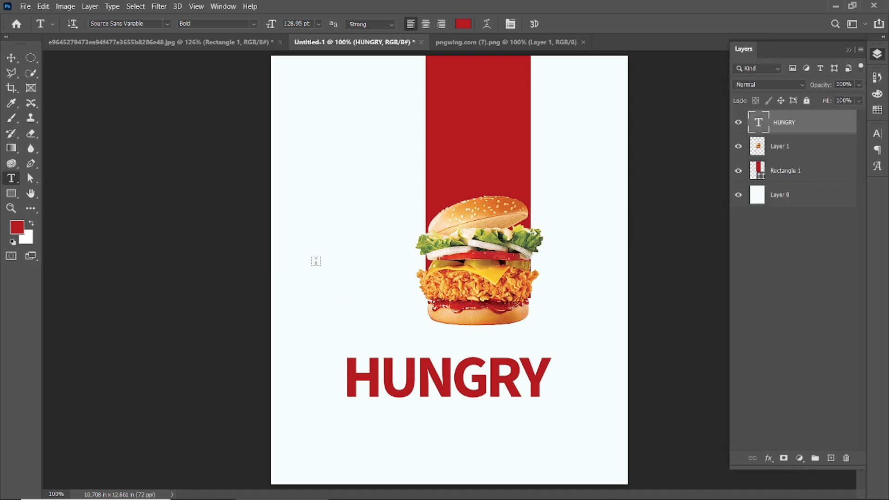
pyautogui.click(316, 261)
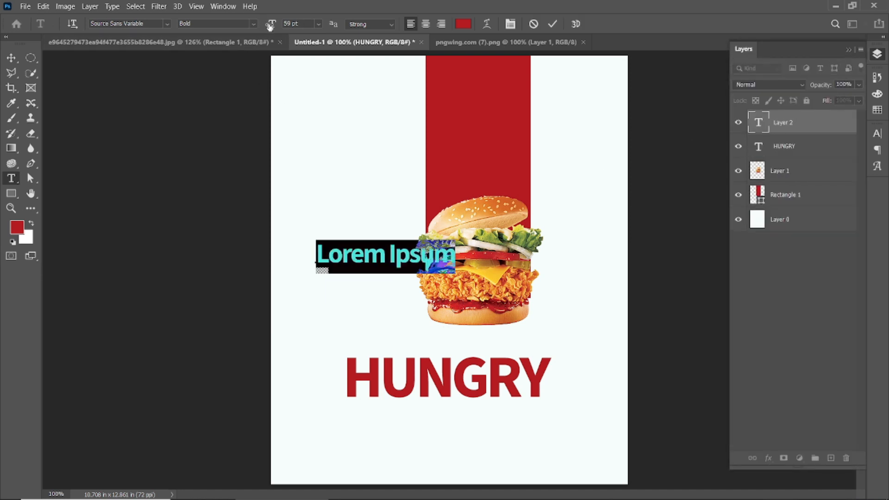
pyautogui.write('Baby')
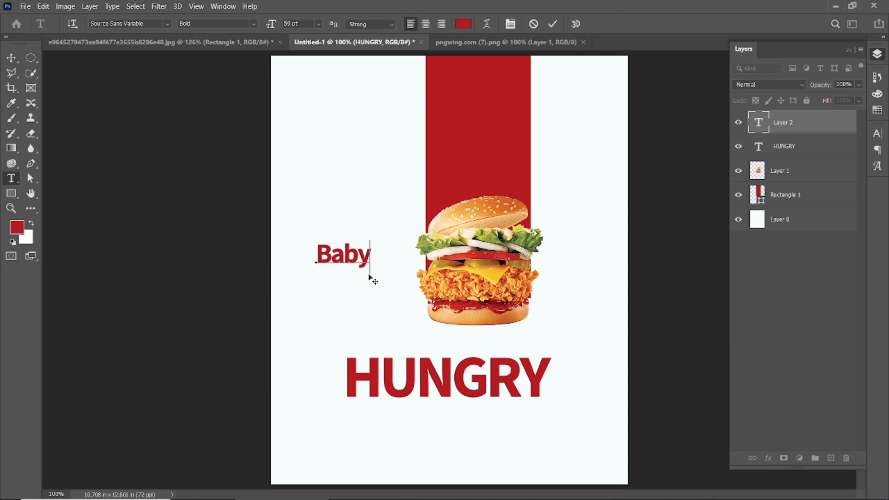
pyautogui.click(552, 24)
# Step: Change the colour of the Baby text to grey 7a7a7a
pyautogui.doubleClick(344, 258)
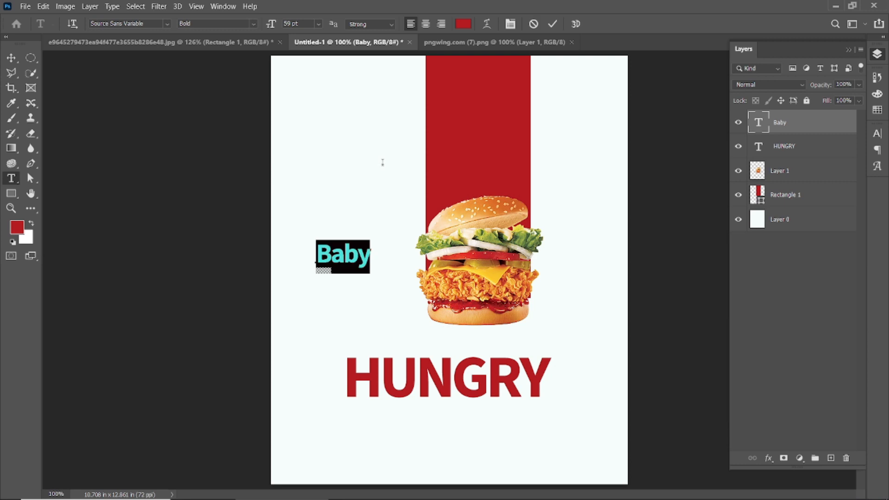
pyautogui.click(464, 24)
pyautogui.moveTo(593, 362); pyautogui.dragTo(579, 361)
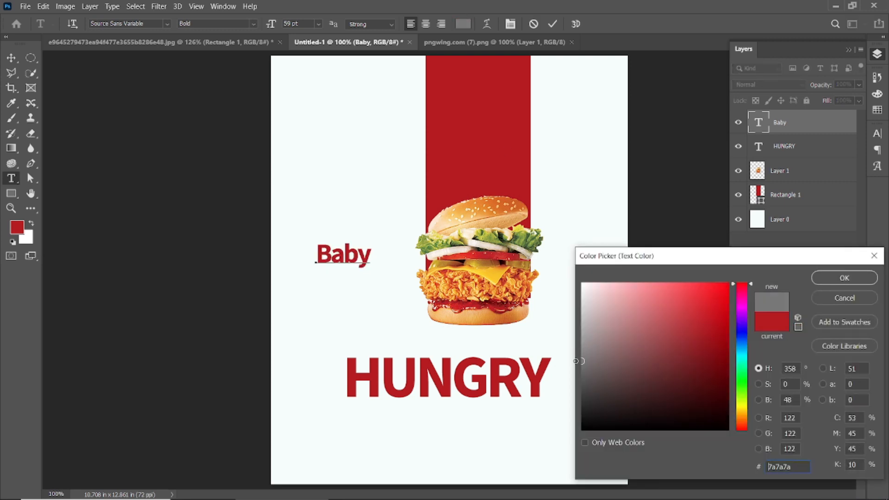
pyautogui.click(819, 280)
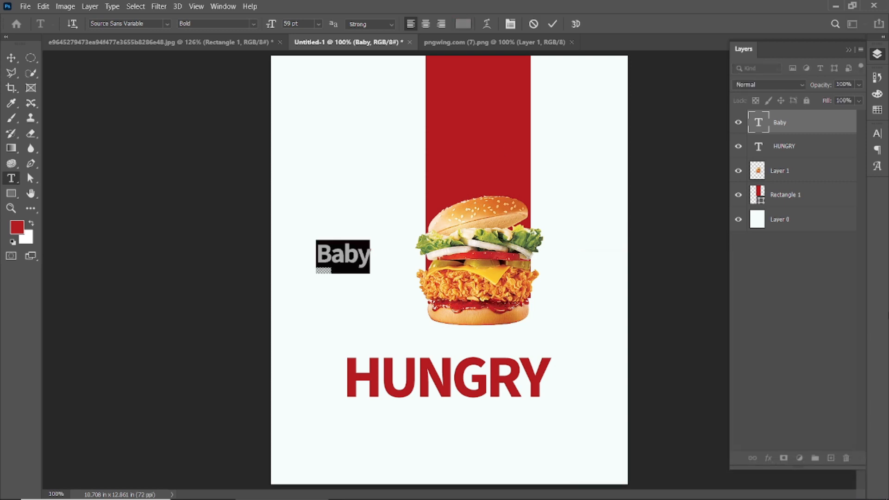
pyautogui.click(553, 25)
# Step: Set the font style of the Baby text to Regular
pyautogui.doubleClick(333, 266)
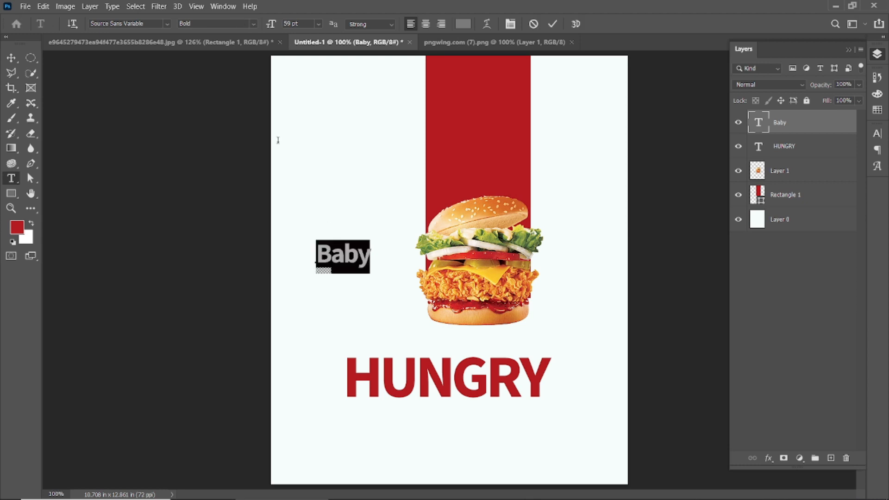
pyautogui.click(253, 23)
pyautogui.click(245, 45)
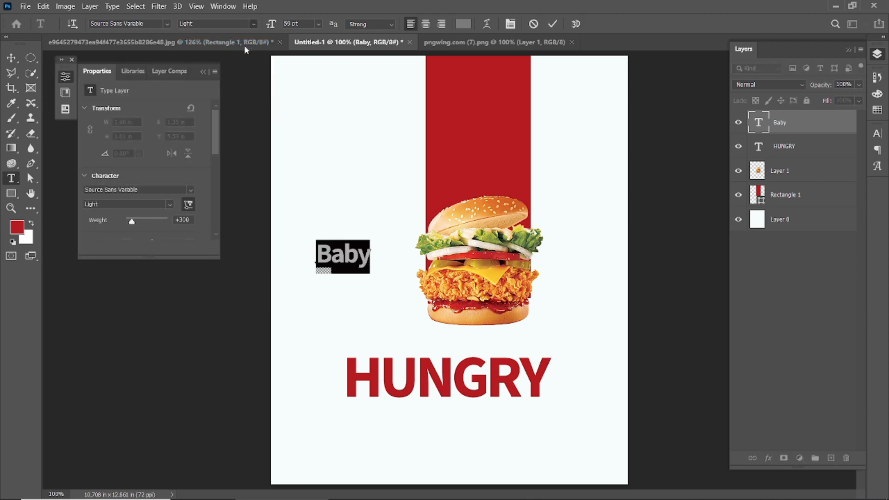
pyautogui.click(253, 24)
pyautogui.click(244, 53)
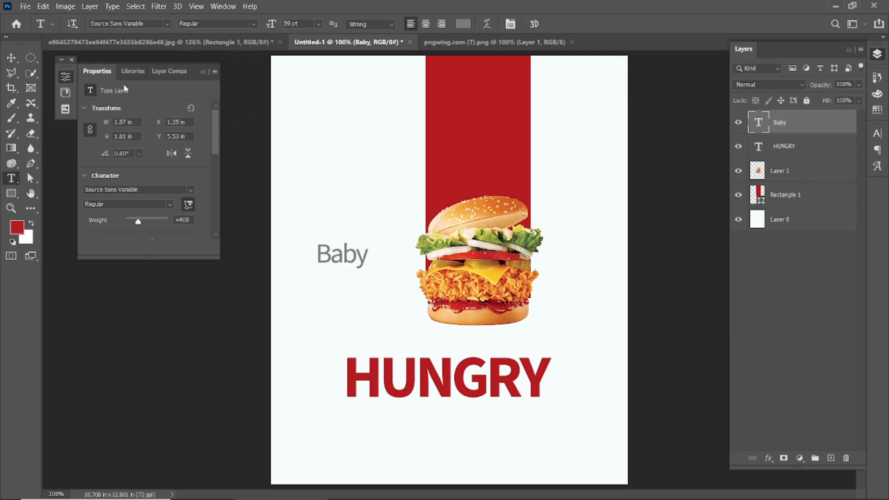
pyautogui.click(11, 57)
pyautogui.click(72, 59)
# Step: Scale the Baby text down to 49.02 pt and position it above the start of HUNGRY
pyautogui.scroll(2, 342, 291)
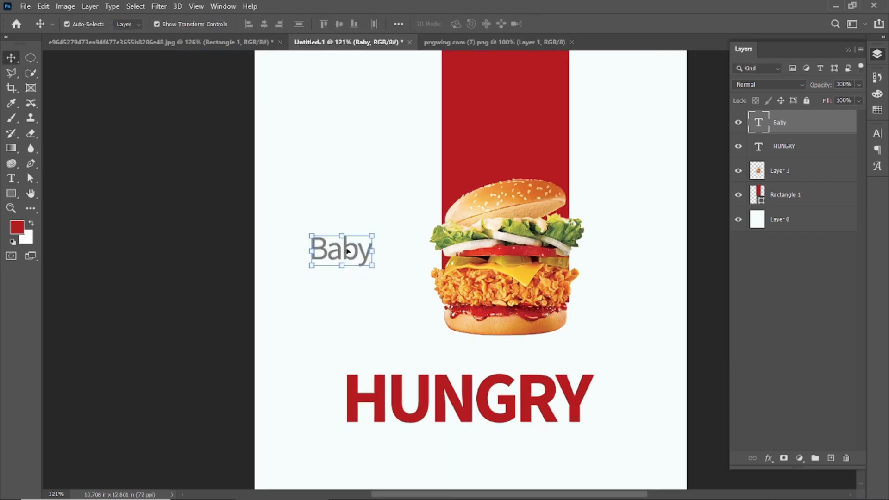
pyautogui.moveTo(371, 234); pyautogui.dragTo(368, 235)
pyautogui.click(573, 25)
pyautogui.hotkey('ctrl', '-')
# Step: Duplicate the Baby text directly below it and change the copy to read "Are you"
pyautogui.moveTo(334, 264); pyautogui.dragTo(332, 306)
pyautogui.doubleClick(327, 306)
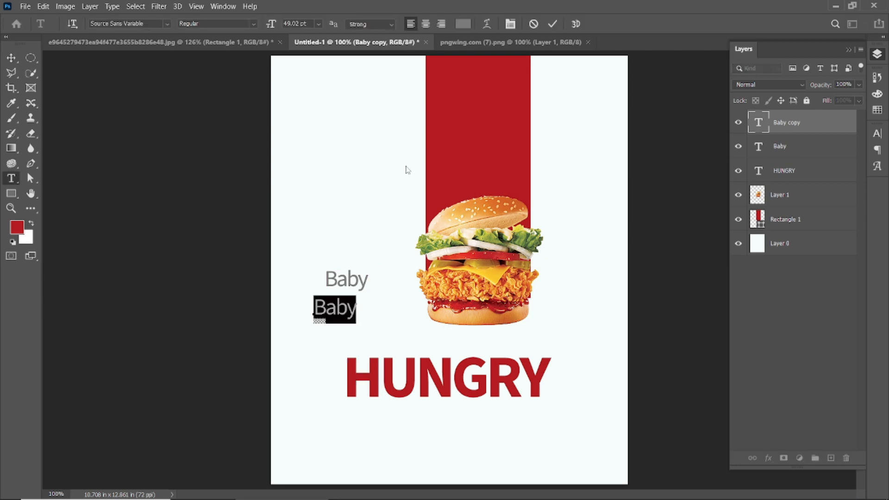
pyautogui.press('BackSpace')
pyautogui.write('Ary yo')
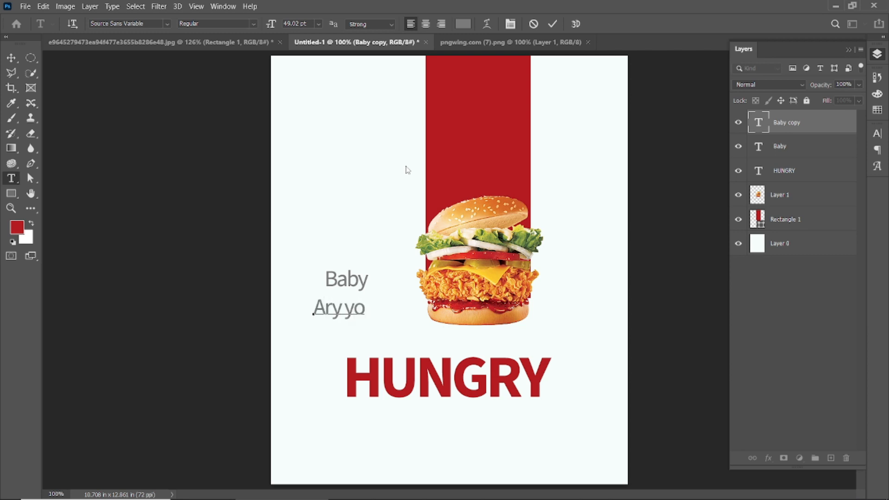
pyautogui.press('BackSpace')
pyautogui.press('BackSpace')
pyautogui.press('BackSpace')
pyautogui.press('BackSpace')
pyautogui.write('e yo')
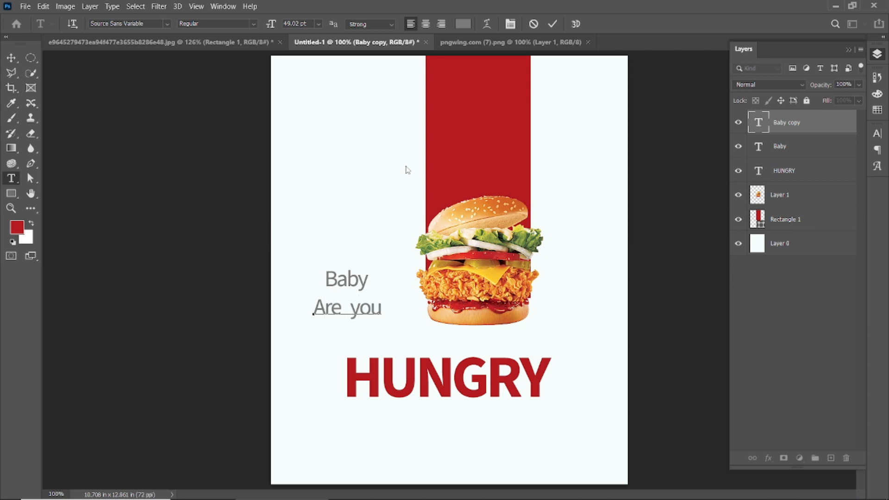
pyautogui.click(553, 24)
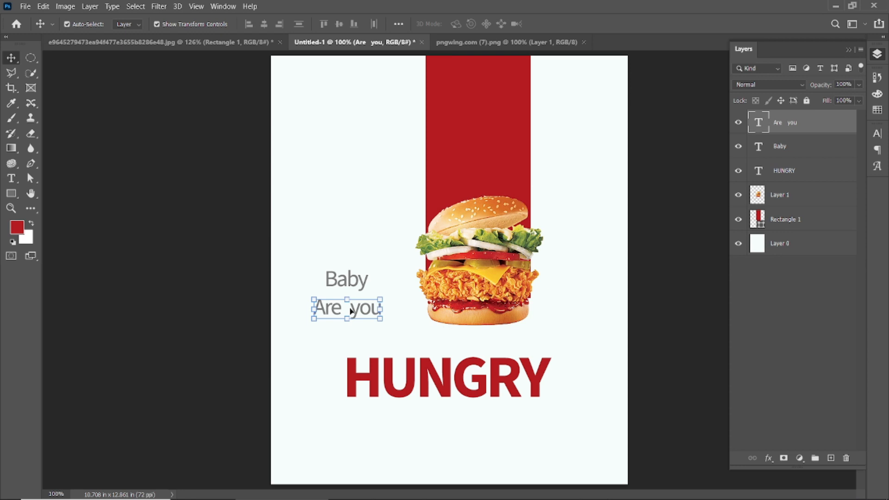
pyautogui.click(350, 311)
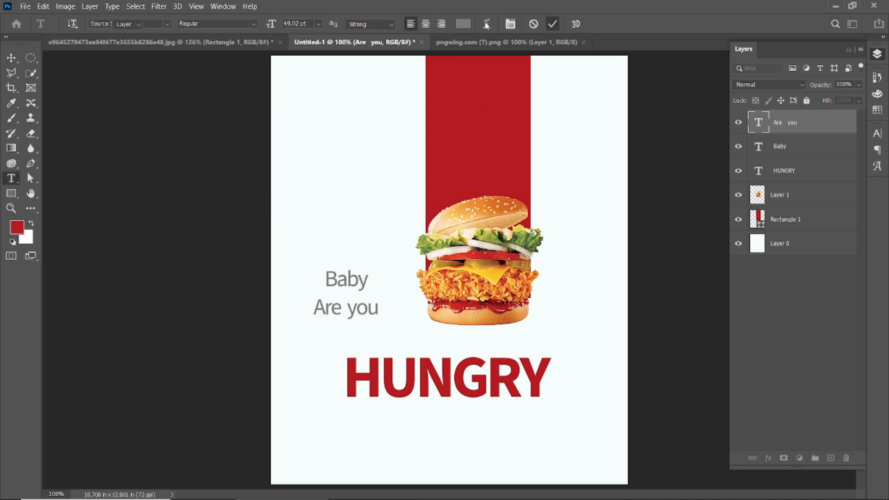
pyautogui.click(11, 58)
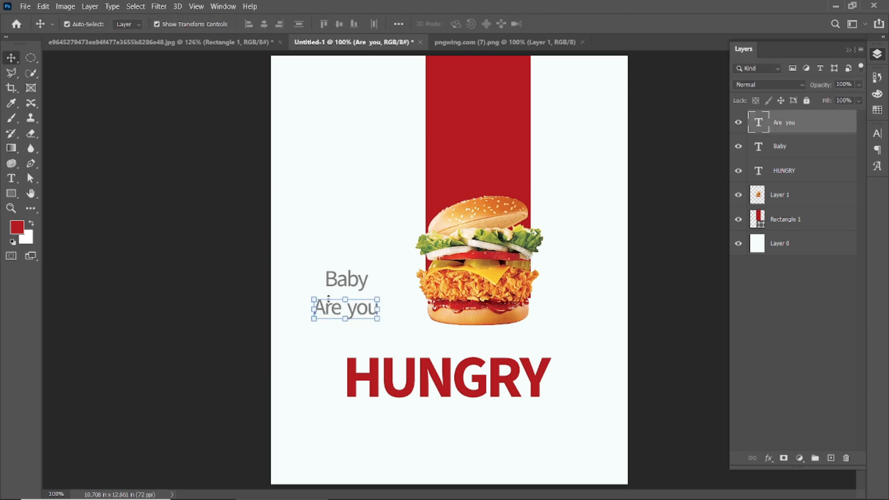
# Step: Scale the Are you text down to 34.44 pt and arrange it closely beneath the Baby text, starting slightly further left
pyautogui.moveTo(314, 297); pyautogui.dragTo(364, 294)
pyautogui.click(574, 24)
pyautogui.hotkey('ctrl', 't')
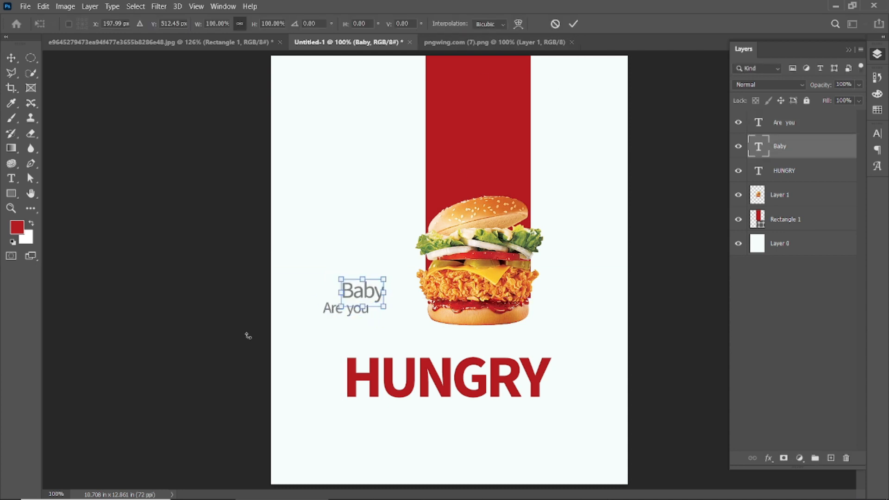
pyautogui.click(573, 24)
pyautogui.scroll(3, 343, 318)
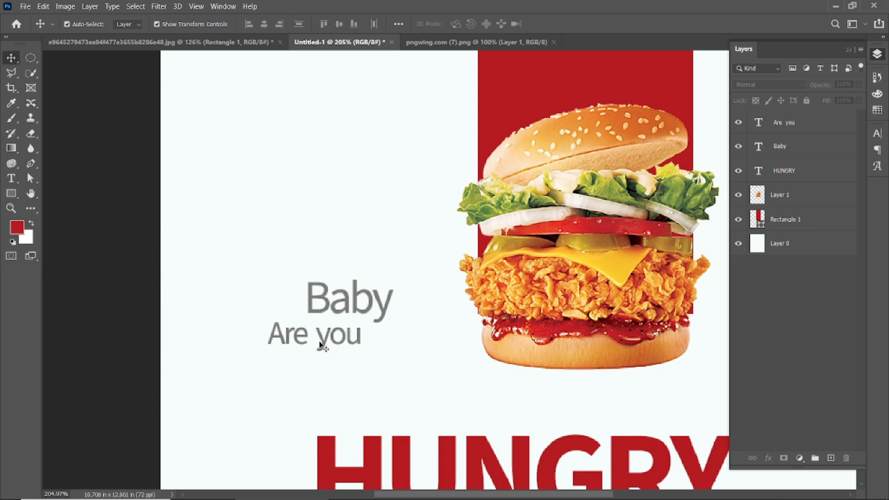
pyautogui.click(332, 341)
pyautogui.moveTo(331, 341)
pyautogui.mouseDown()
pyautogui.moveTo(364, 346)
pyautogui.moveTo(344, 339)
pyautogui.mouseUp()
# Step: Try enlarging the letter A of Are you to 54 pt in the Light font style
pyautogui.doubleClick(297, 332)
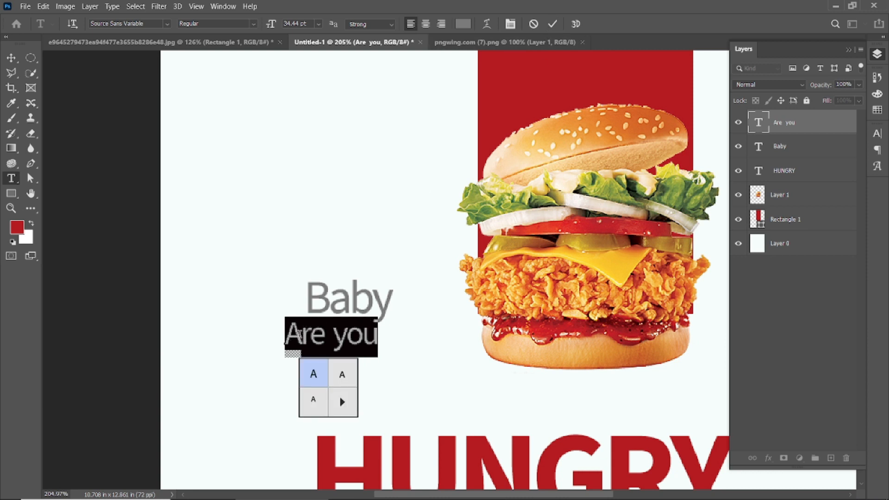
pyautogui.click(552, 23)
pyautogui.press('v')
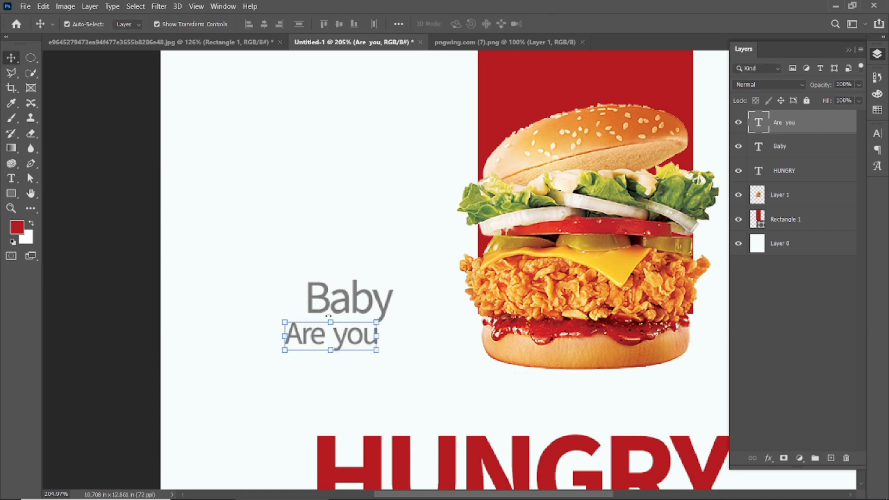
pyautogui.doubleClick(300, 334)
pyautogui.click(319, 365)
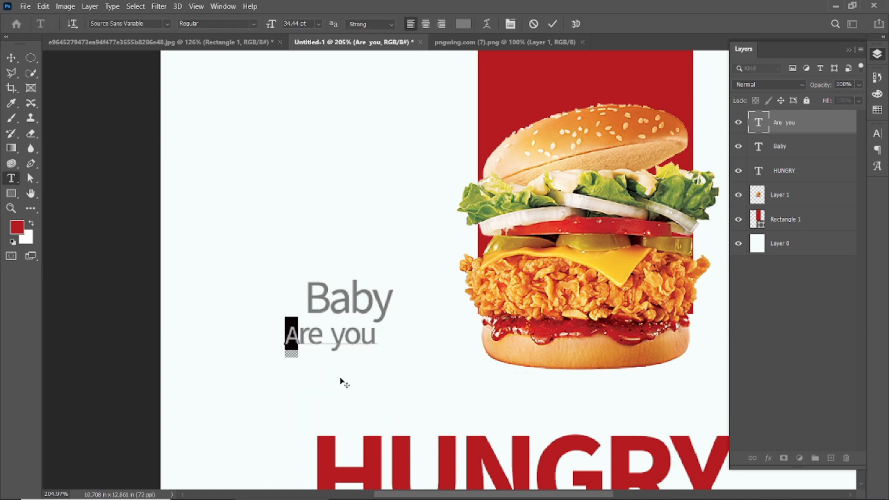
pyautogui.moveTo(270, 25); pyautogui.dragTo(284, 29)
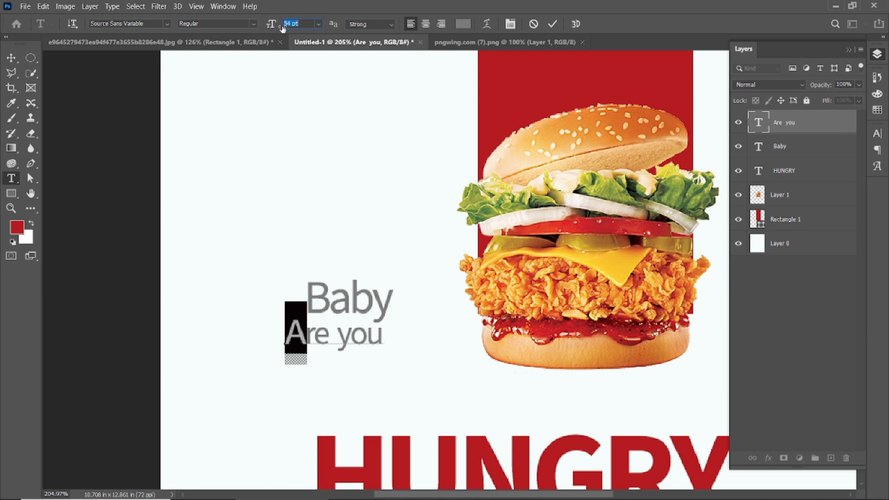
pyautogui.click(240, 25)
pyautogui.click(240, 44)
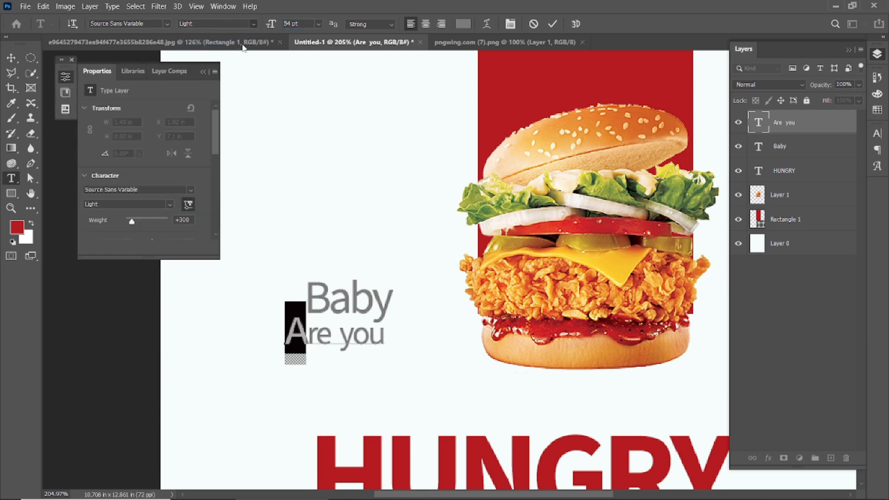
pyautogui.click(553, 23)
pyautogui.press('v')
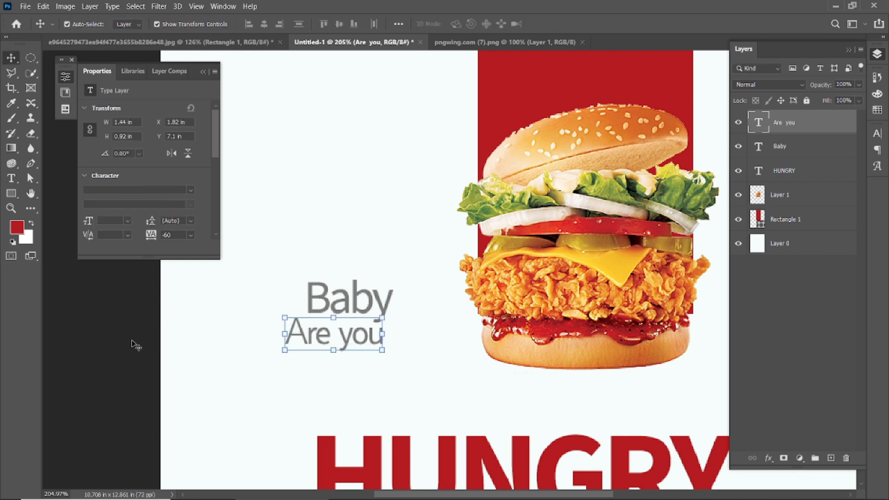
# Step: Undo the size and font style changes made to the letter A
pyautogui.click(134, 345)
pyautogui.doubleClick(320, 333)
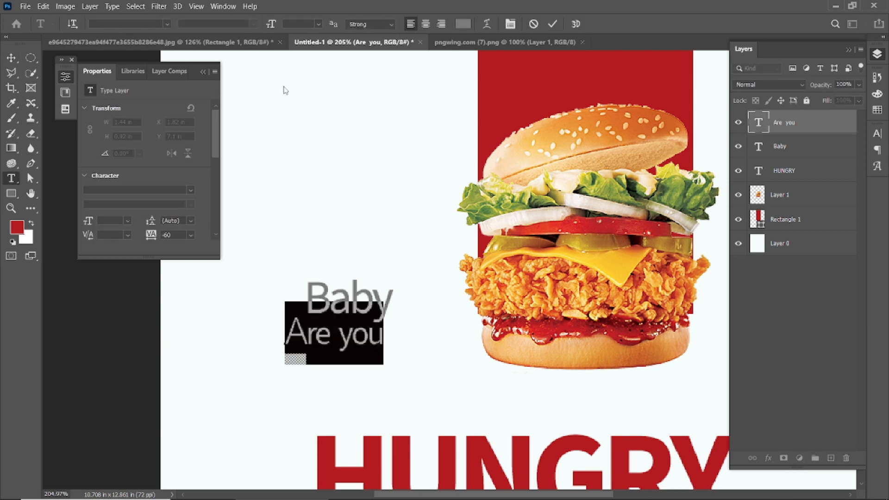
pyautogui.hotkey('ctrl', 'Return')
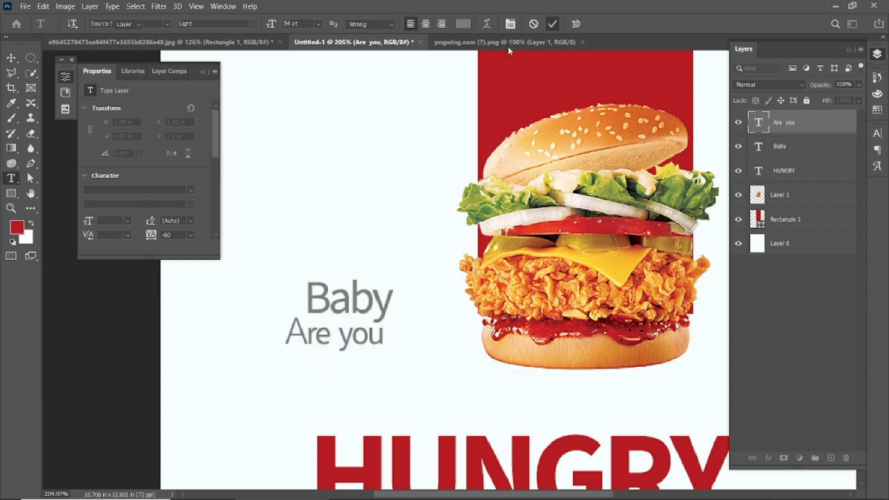
pyautogui.press('v')
pyautogui.click(315, 239)
# Step: Set the font style of the whole Are you text to Light
pyautogui.doubleClick(320, 334)
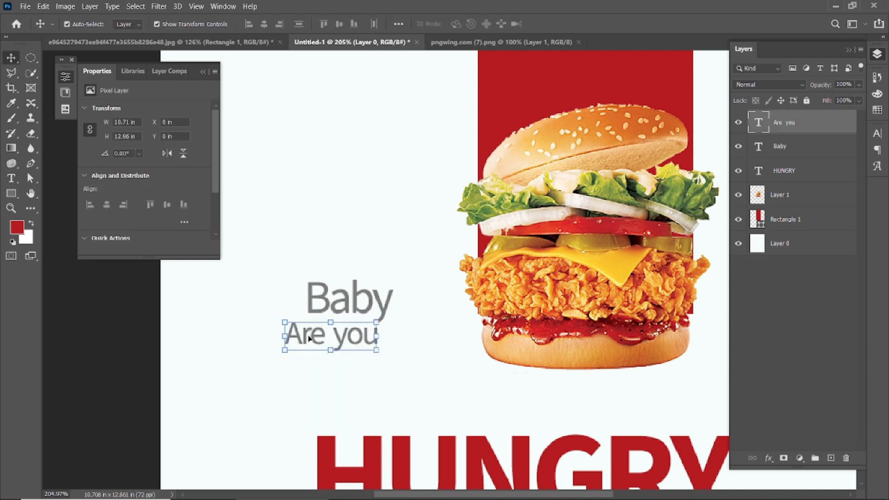
pyautogui.click(253, 24)
pyautogui.click(199, 88)
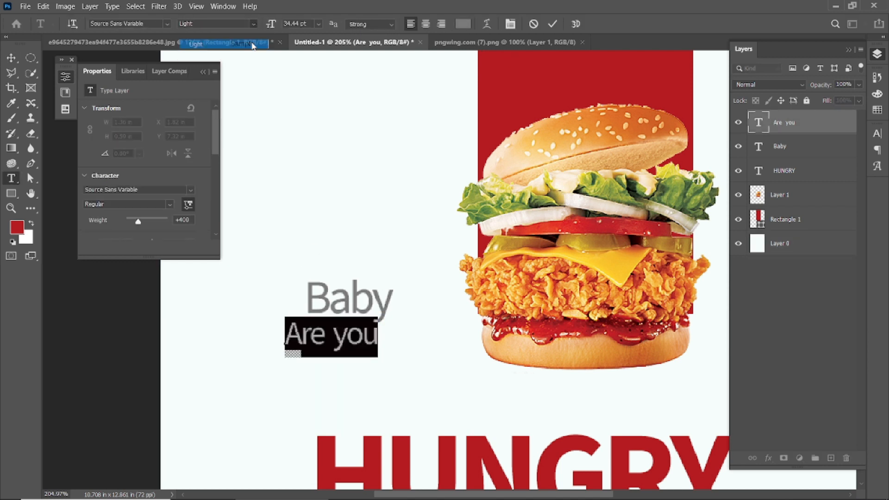
pyautogui.click(553, 23)
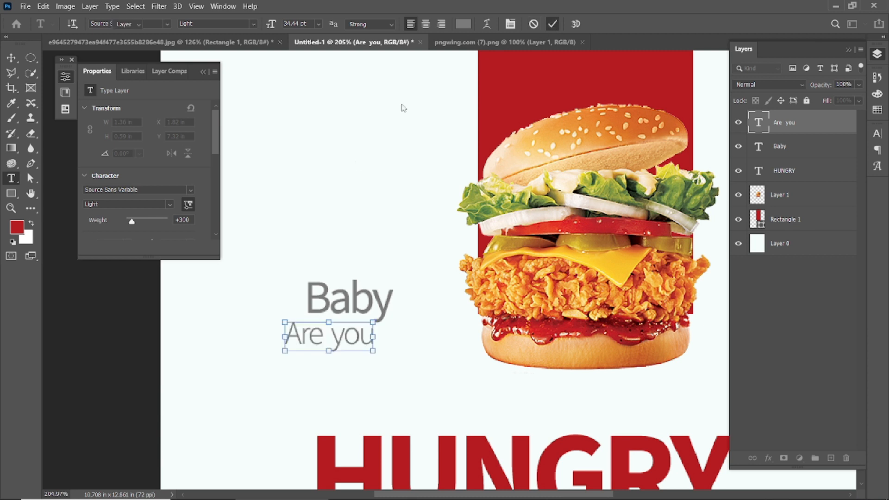
# Step: Enlarge only the letter A of the Are you text to 50 pt
pyautogui.doubleClick(297, 332)
pyautogui.moveTo(299, 336); pyautogui.dragTo(286, 336)
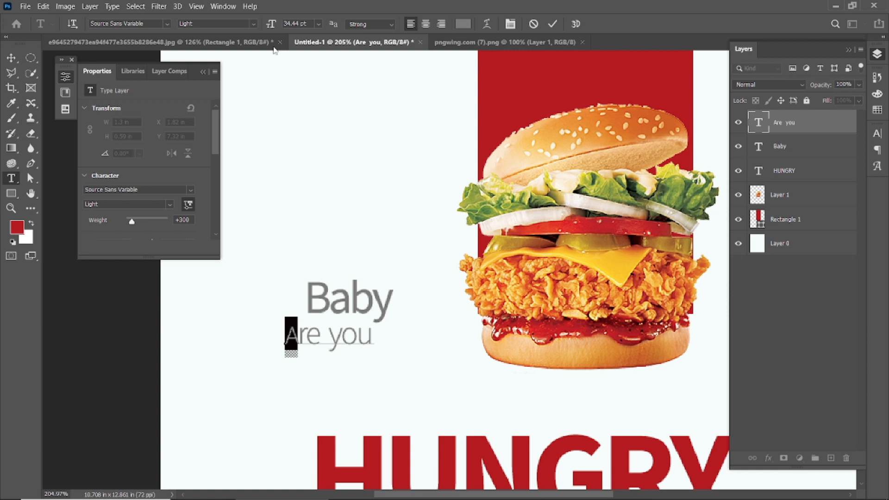
pyautogui.moveTo(271, 24)
pyautogui.mouseDown()
pyautogui.moveTo(283, 27)
pyautogui.moveTo(270, 26)
pyautogui.mouseUp()
pyautogui.click(553, 23)
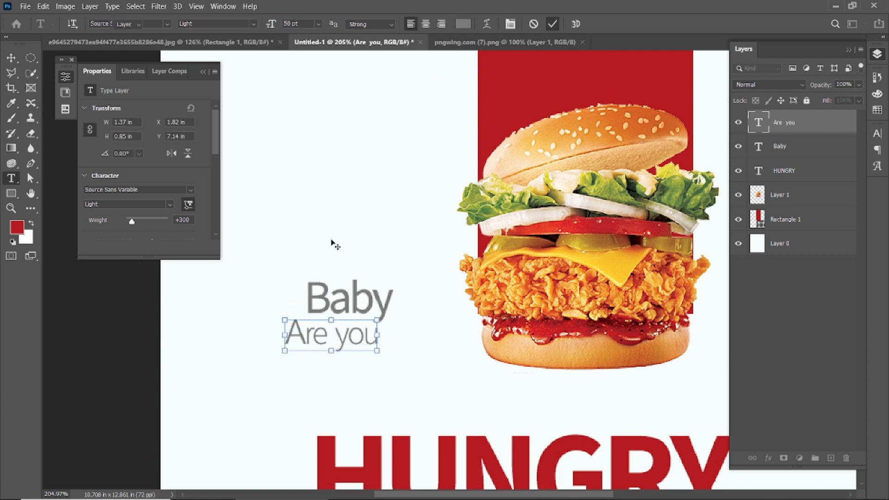
# Step: Enlarge only the initial B of the Baby text slightly
pyautogui.click(332, 312)
pyautogui.doubleClick(332, 312)
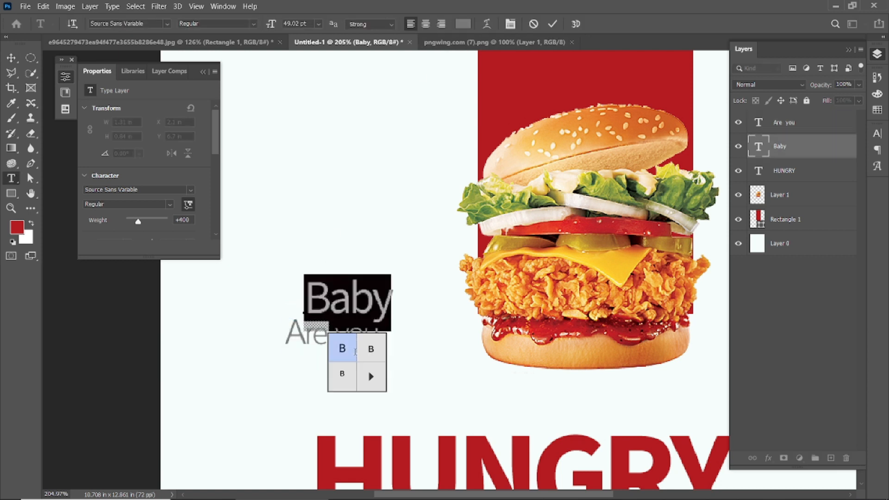
pyautogui.click(344, 357)
pyautogui.moveTo(274, 25); pyautogui.dragTo(277, 25)
pyautogui.click(552, 22)
pyautogui.press('v')
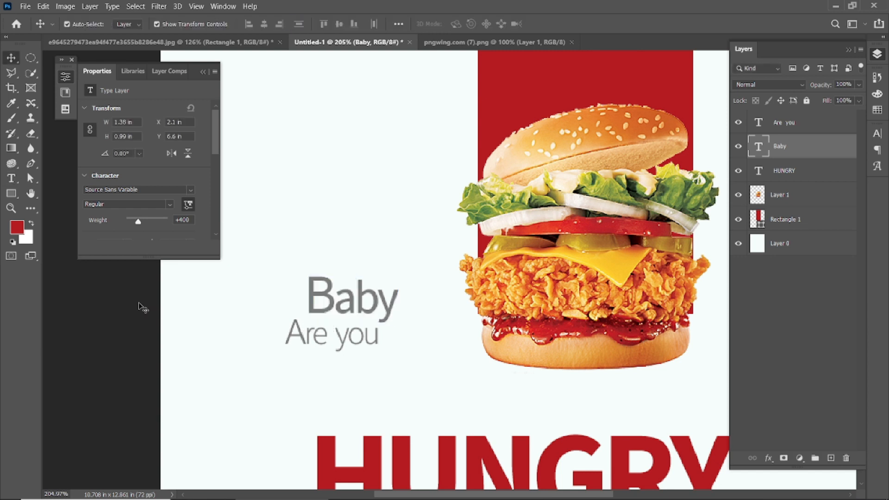
# Step: Close the floating Properties group and scale the Baby text down to about 88%
pyautogui.click(143, 308)
pyautogui.hotkey('ctrl', '0')
pyautogui.click(204, 73)
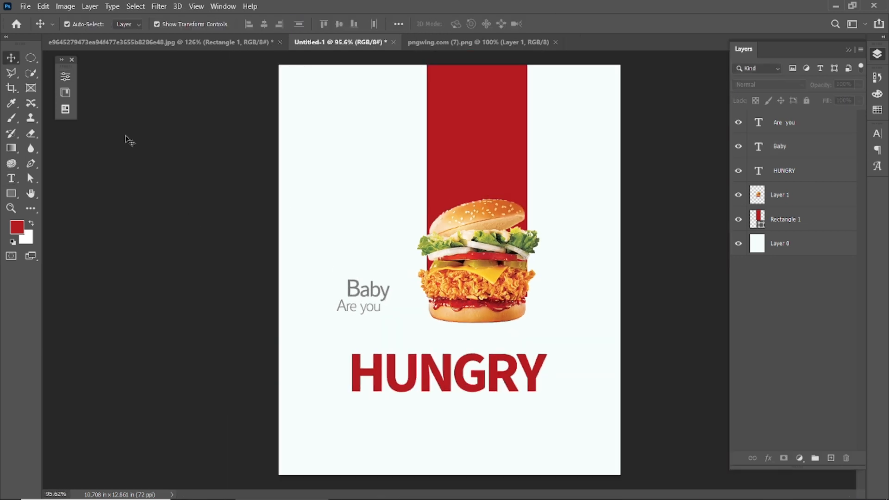
pyautogui.click(72, 59)
pyautogui.scroll(3, 351, 301)
pyautogui.click(377, 292)
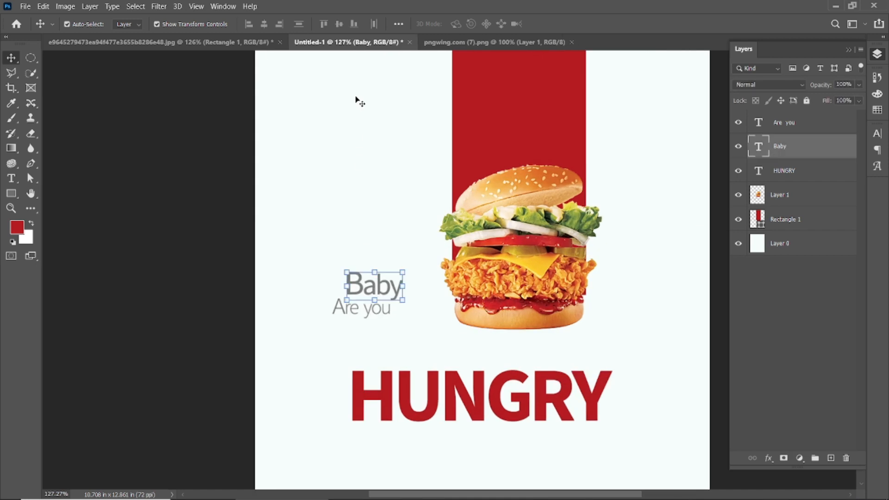
pyautogui.click(402, 272)
pyautogui.moveTo(403, 265); pyautogui.dragTo(397, 273)
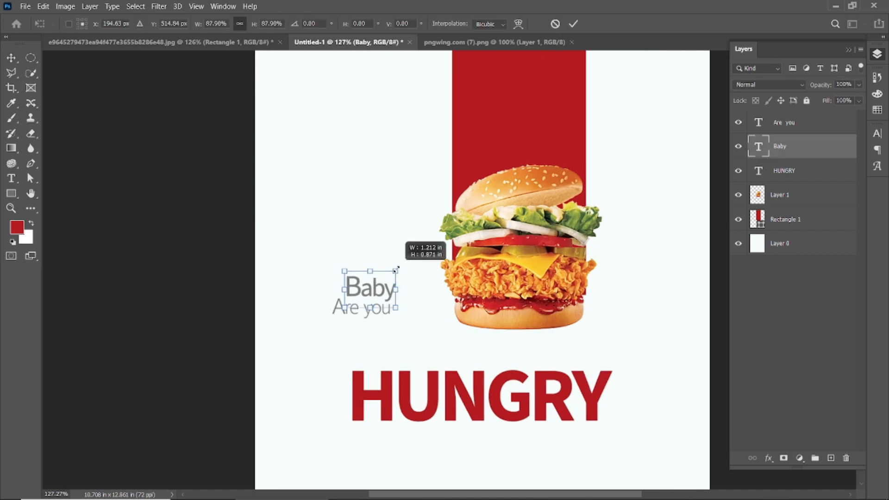
pyautogui.click(573, 24)
pyautogui.click(225, 214)
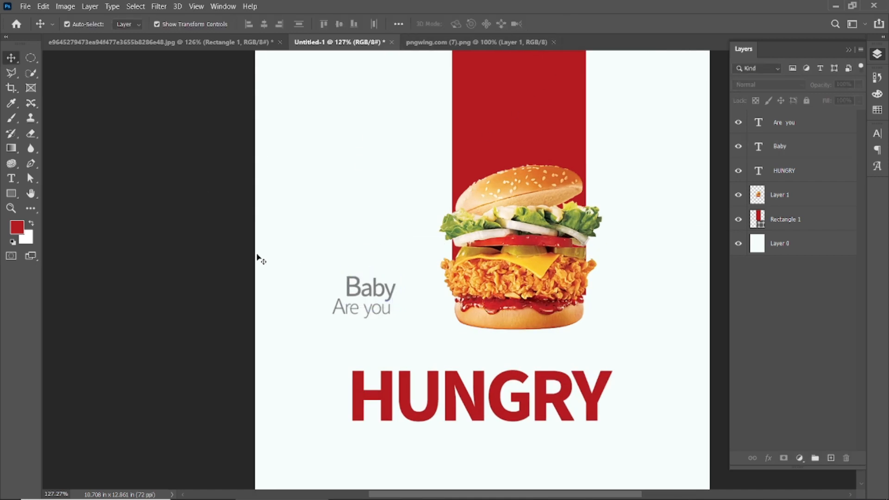
# Step: Lock Layer 0 and scale the Baby and Are you texts together down to about 72%
pyautogui.click(777, 246)
pyautogui.click(807, 101)
pyautogui.moveTo(218, 247); pyautogui.dragTo(396, 331)
pyautogui.moveTo(401, 275); pyautogui.dragTo(383, 287)
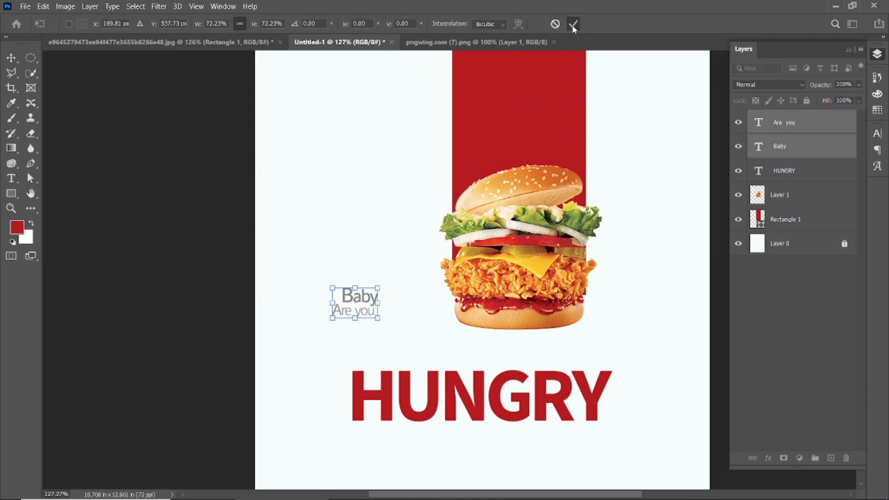
pyautogui.click(573, 25)
pyautogui.click(339, 312)
pyautogui.hotkey('ctrl', '0')
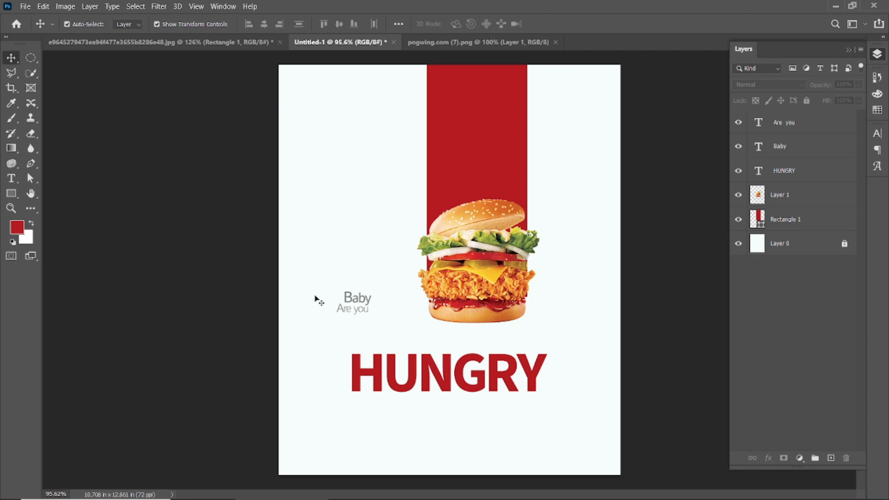
# Step: Enlarge the Baby and Are you texts together to about 148% and position them just above the start of HUNGRY
pyautogui.moveTo(250, 267); pyautogui.dragTo(386, 347)
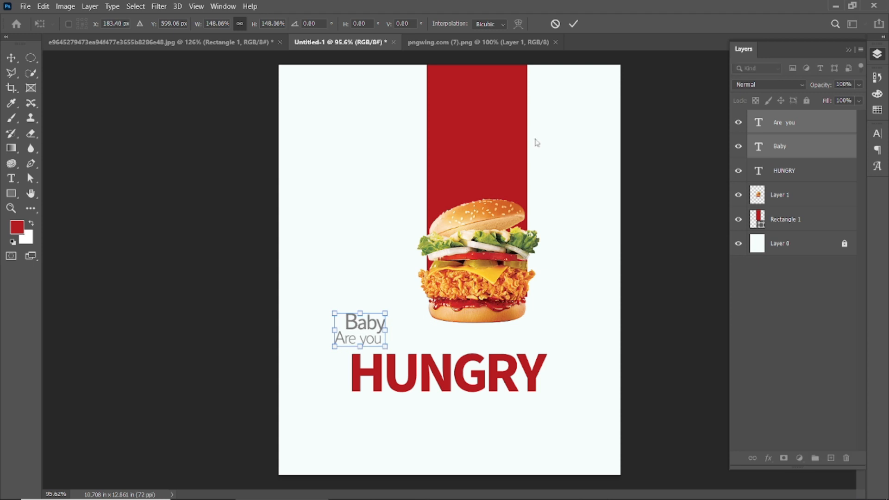
pyautogui.click(574, 23)
pyautogui.scroll(2, 438, 350)
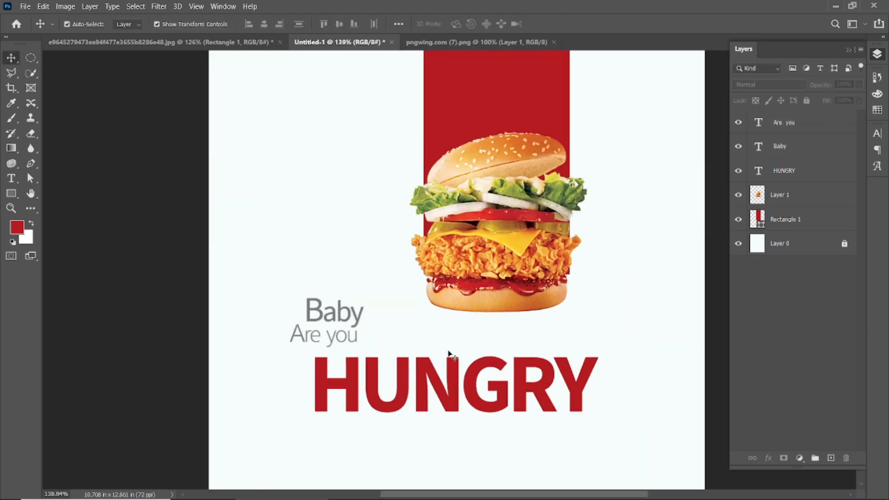
# Step: Set the foreground colour to near-black 101010
pyautogui.click(497, 295)
pyautogui.scroll(-1, 504, 292)
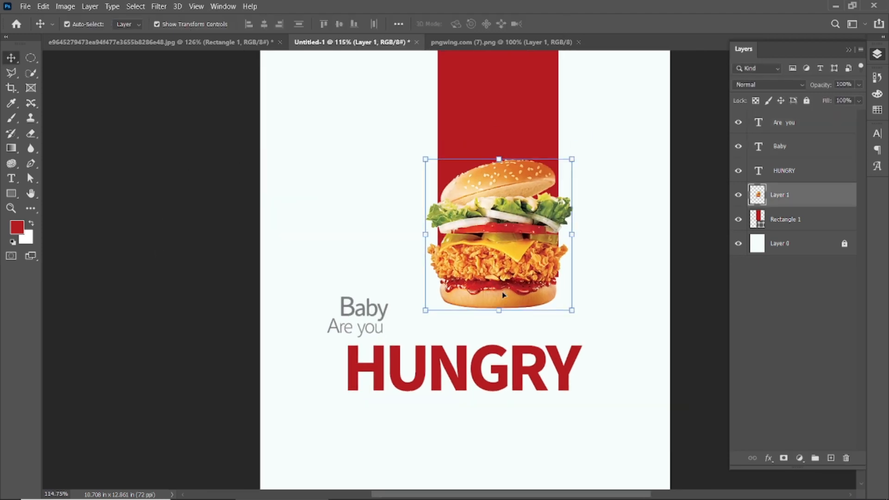
pyautogui.click(11, 103)
pyautogui.click(17, 226)
pyautogui.moveTo(635, 349); pyautogui.dragTo(552, 415)
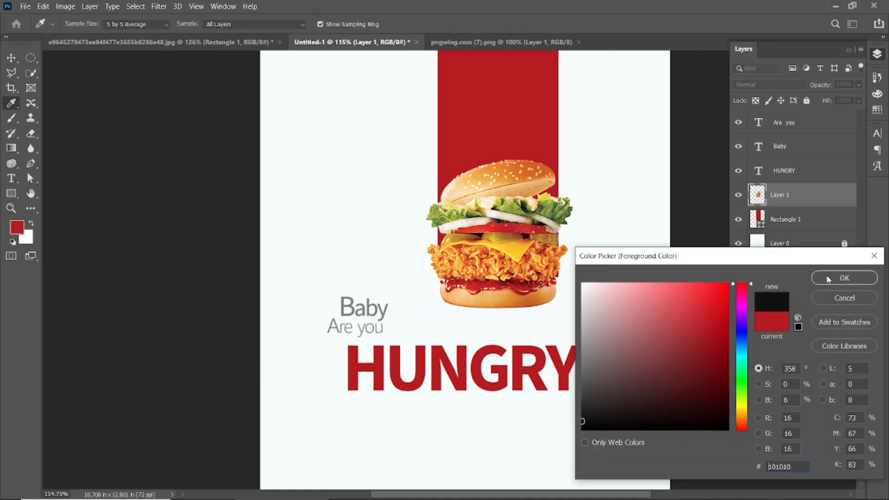
pyautogui.click(845, 278)
# Step: Switch to the soft Brush and reduce its size to 500 px
pyautogui.press('b')
pyautogui.press('[')
pyautogui.press('[')
pyautogui.press('[')
pyautogui.press('[')
pyautogui.press('[')
pyautogui.press('[')
pyautogui.press('[')
pyautogui.press('[')
pyautogui.press('[')
pyautogui.press('[')
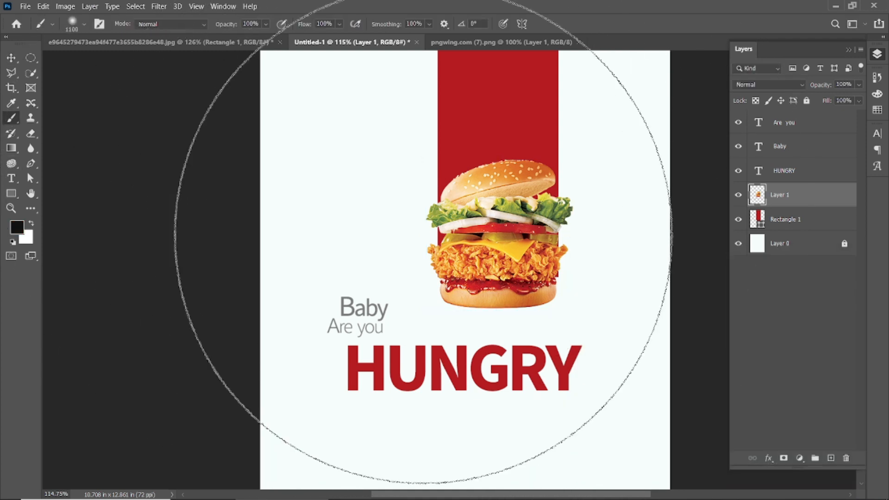
# Step: Try painting a soft black dab over the burger's base on Layer 1 and flattening it with Free Transform
pyautogui.click(480, 289)
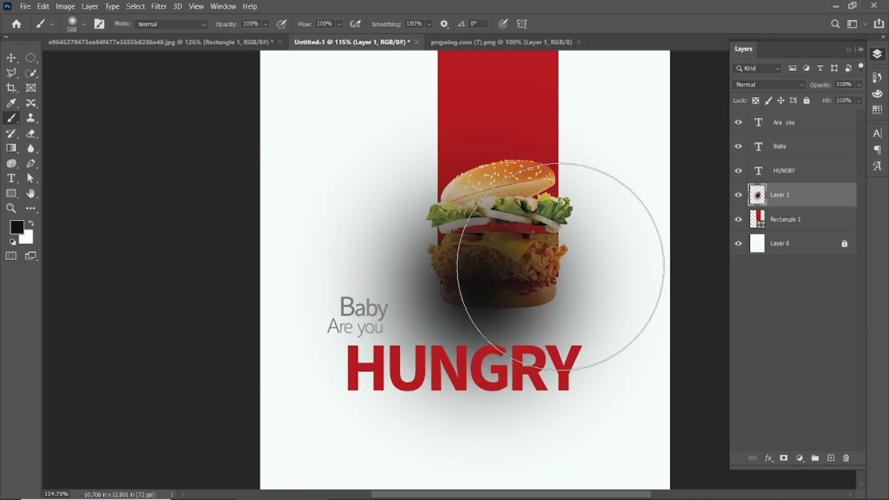
pyautogui.press('v')
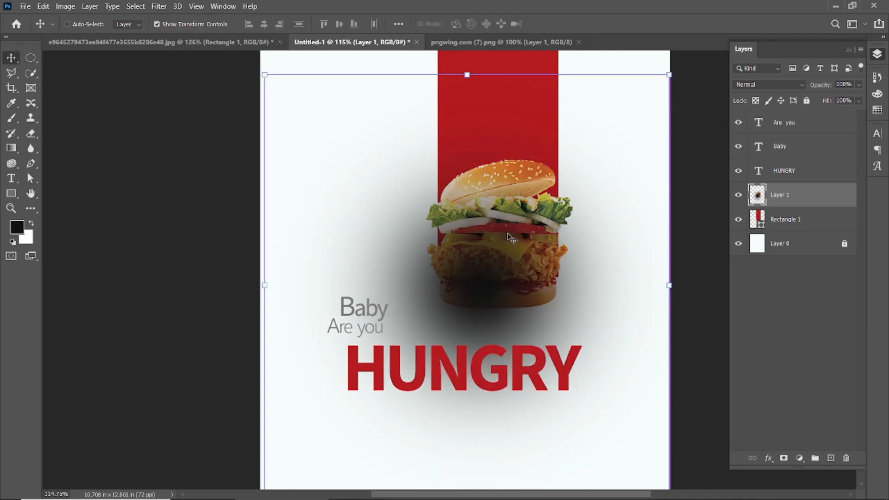
pyautogui.click(467, 73)
pyautogui.moveTo(471, 106); pyautogui.dragTo(491, 282)
# Step: Undo the flattening and the black dab on the burger layer
pyautogui.hotkey('ctrl', 'z')
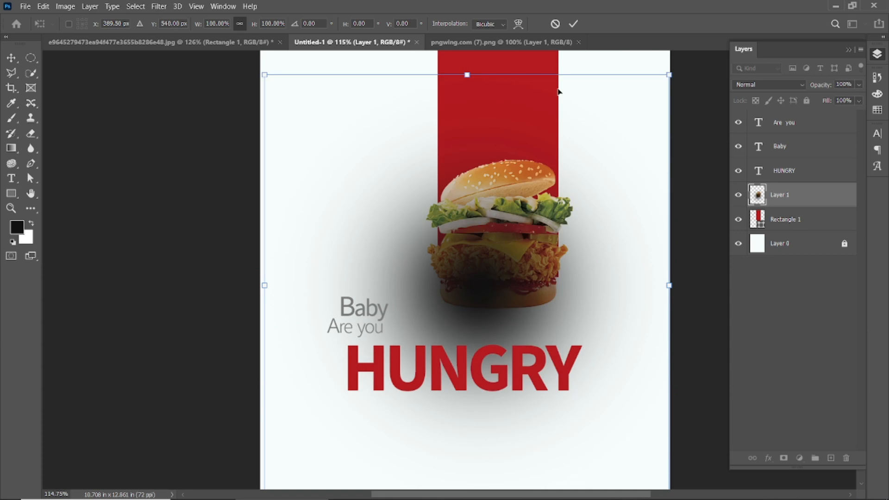
pyautogui.click(574, 24)
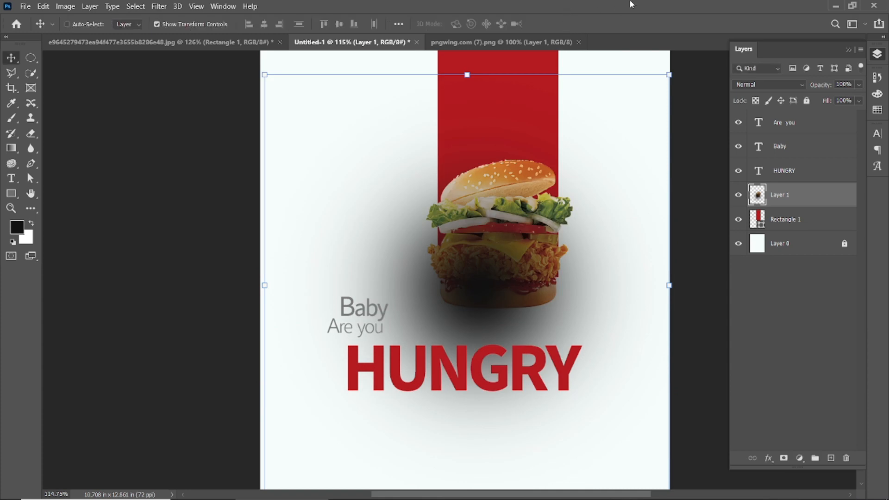
pyautogui.hotkey('ctrl', 'z')
# Step: Add a new layer directly below the burger layer and paint one soft 500 px black dab behind the burger's base
pyautogui.click(831, 458)
pyautogui.moveTo(795, 195); pyautogui.dragTo(787, 234)
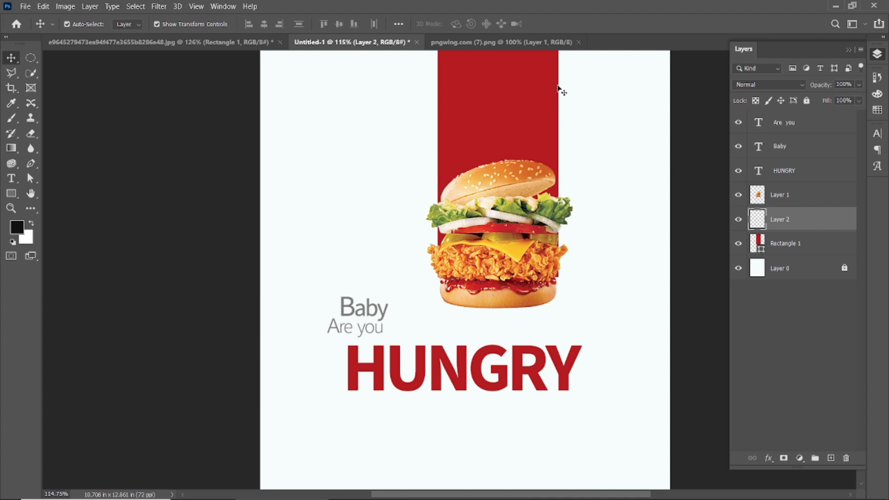
pyautogui.click(11, 118)
pyautogui.click(489, 303)
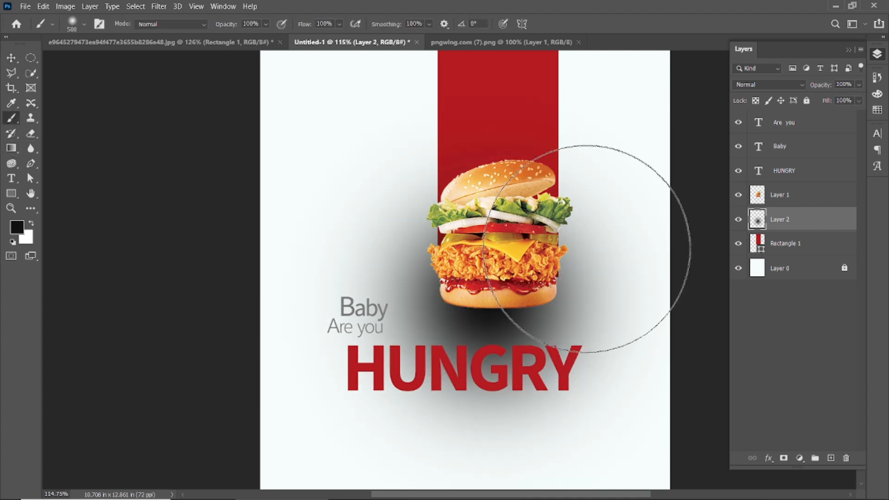
# Step: Squash the black dab on Layer 2 into a thin ellipse beneath the burger's base, about 74% wide and 18% high
pyautogui.hotkey('ctrl', 't')
pyautogui.moveTo(478, 86); pyautogui.dragTo(471, 391)
pyautogui.moveTo(483, 443); pyautogui.dragTo(498, 316)
pyautogui.moveTo(677, 261); pyautogui.dragTo(628, 259)
pyautogui.moveTo(492, 317); pyautogui.dragTo(498, 322)
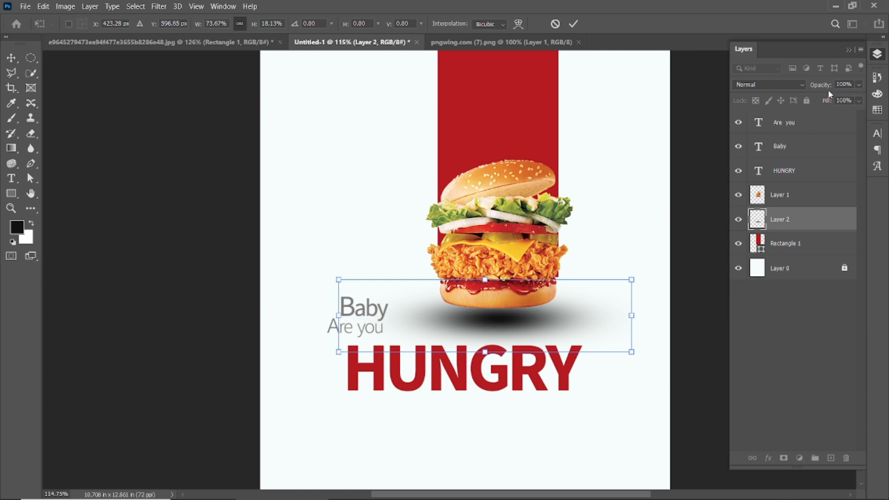
# Step: Set the shadow layer's opacity to 75% and fill to 67%, apply the transform and deselect the layer
pyautogui.moveTo(825, 89)
pyautogui.mouseDown()
pyautogui.moveTo(812, 105)
pyautogui.moveTo(819, 88)
pyautogui.mouseUp()
pyautogui.click(575, 24)
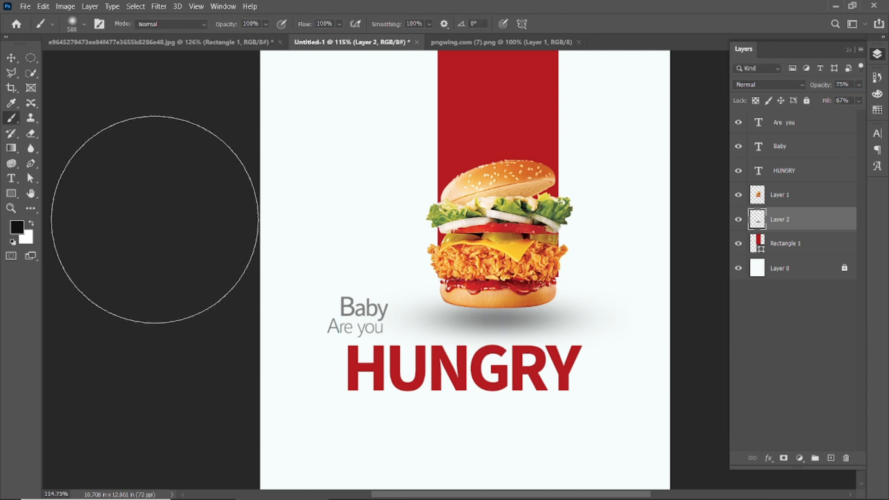
pyautogui.press('v')
pyautogui.click(119, 133)
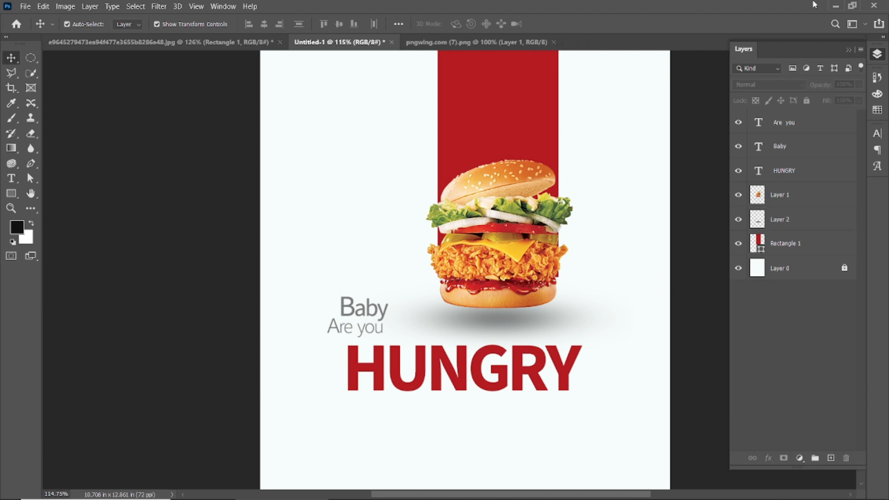
# Step: Move the three text layers Are you, Baby and HUNGRY below Layer 2, directly above Rectangle 1
pyautogui.click(804, 171)
pyautogui.keyDown('shift'); pyautogui.click(809, 122); pyautogui.keyUp('shift')
pyautogui.moveTo(809, 123); pyautogui.dragTo(811, 236)
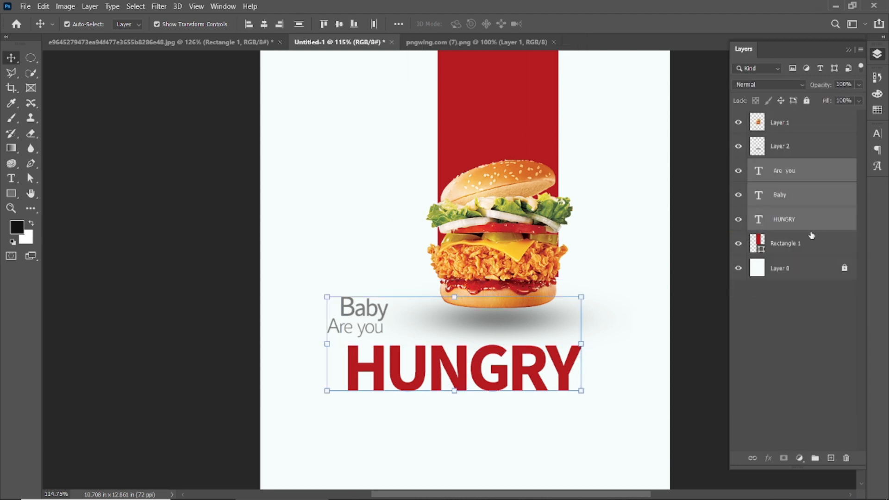
pyautogui.click(706, 269)
pyautogui.scroll(-2, 269, 288)
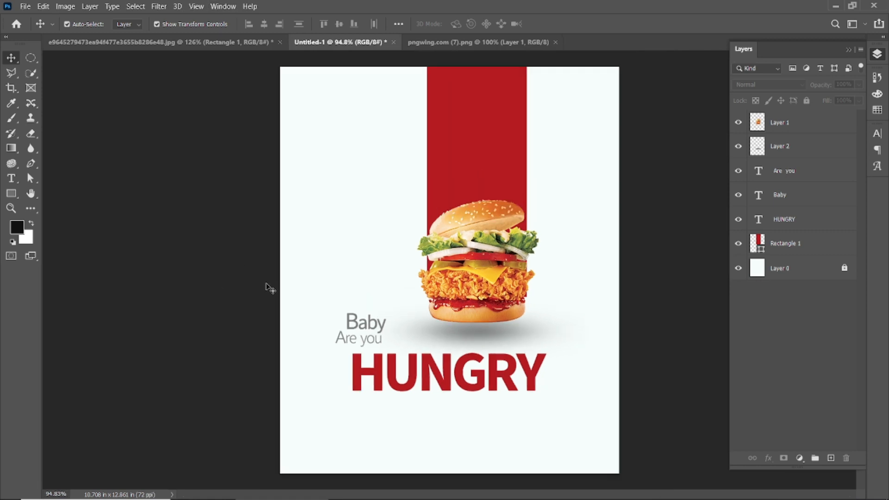
# Step: Lighten the burger's shadow on Layer 2 by setting its opacity to 59% and fill to 55%
pyautogui.click(469, 337)
pyautogui.moveTo(824, 102); pyautogui.dragTo(817, 91)
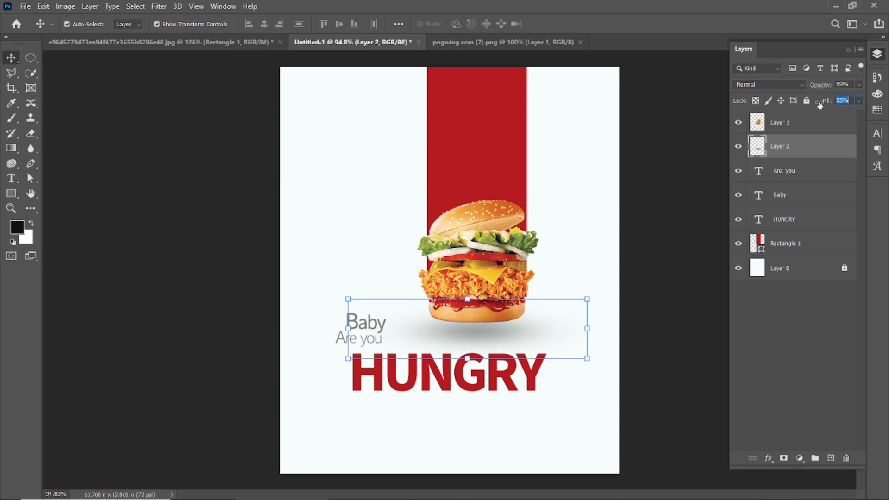
pyautogui.click(659, 231)
pyautogui.scroll(-1, 563, 296)
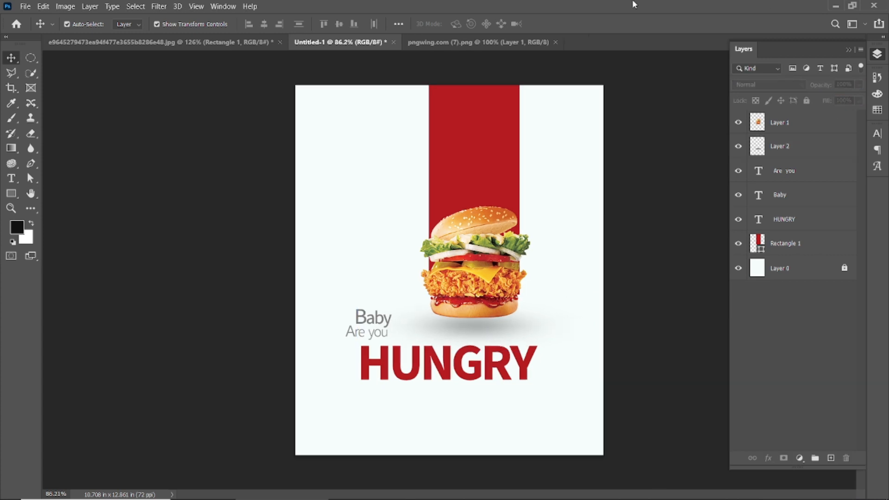
# Step: Stretch the HUNGRY text to about 118% width and shift it slightly left and down on the poster
pyautogui.click(439, 370)
pyautogui.moveTo(538, 364); pyautogui.dragTo(572, 365)
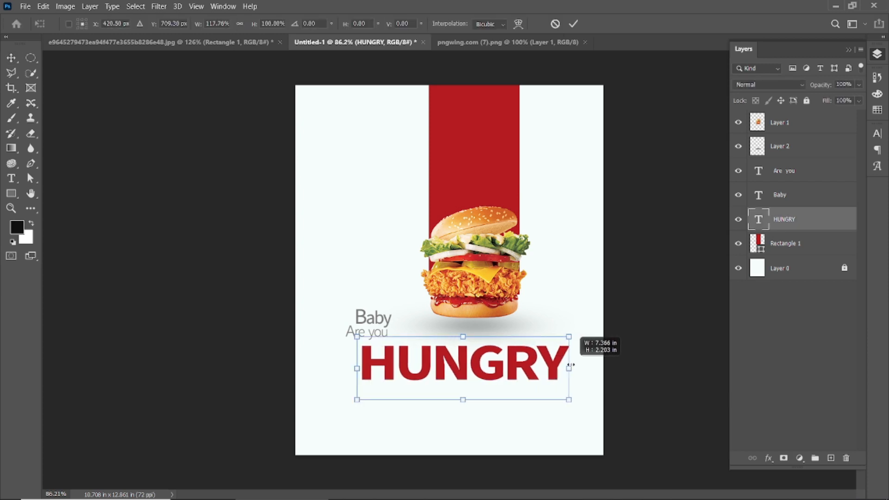
pyautogui.click(573, 24)
pyautogui.moveTo(465, 371); pyautogui.dragTo(444, 368)
pyautogui.click(292, 292)
pyautogui.moveTo(330, 294); pyautogui.dragTo(395, 342)
pyautogui.click(258, 331)
pyautogui.moveTo(278, 305); pyautogui.dragTo(364, 332)
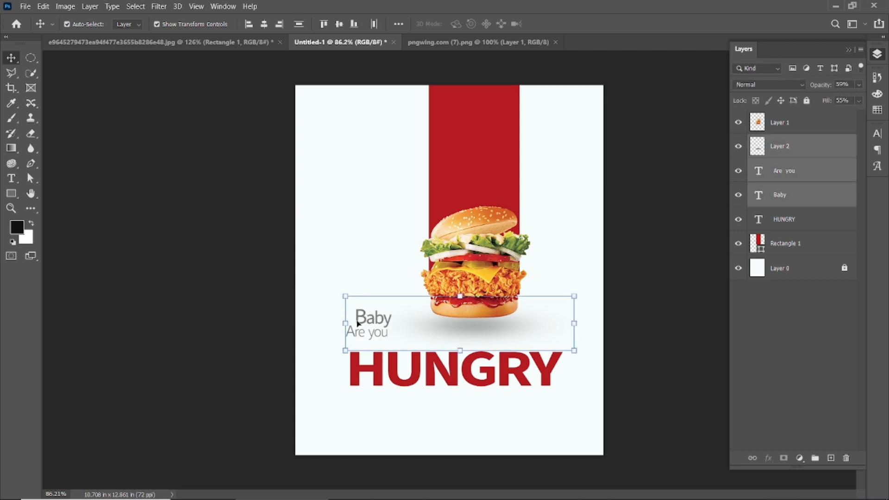
pyautogui.click(693, 281)
# Step: Move the Are you and Baby texts together down and slightly left, close above the H of HUNGRY
pyautogui.click(786, 171)
pyautogui.keyDown('shift'); pyautogui.click(789, 199); pyautogui.keyUp('shift')
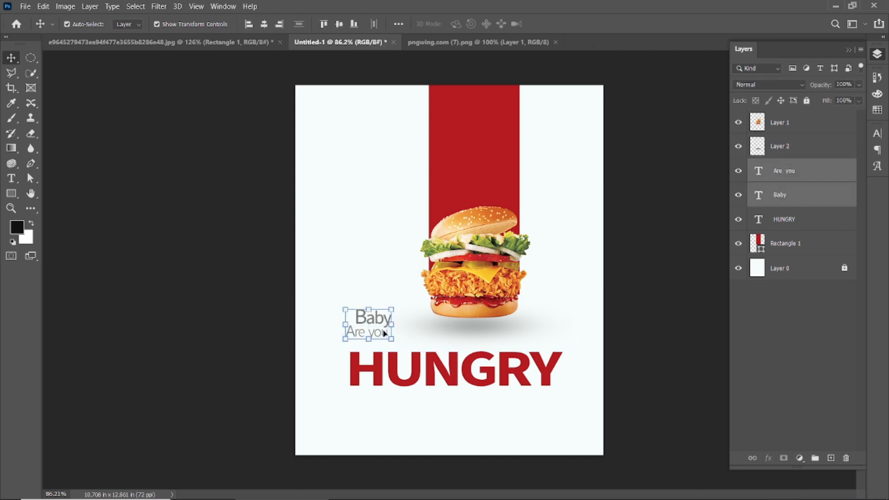
pyautogui.hotkey('ctrl', 't')
pyautogui.scroll(2, 385, 335)
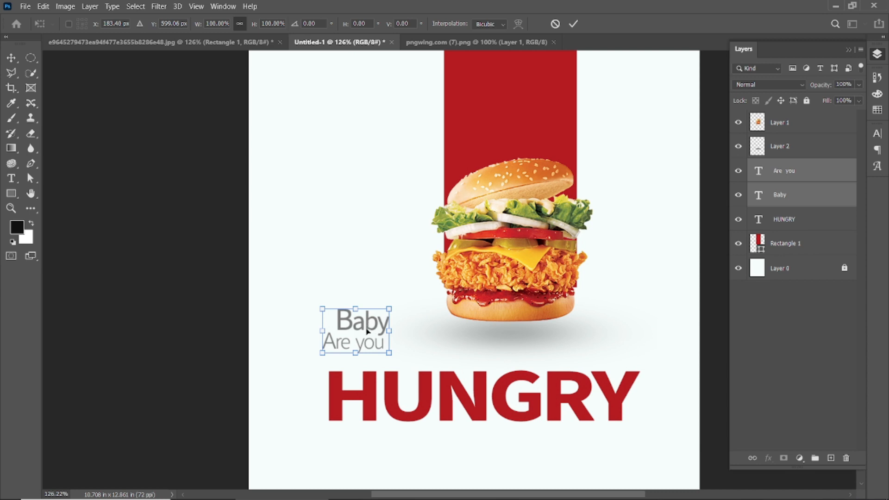
pyautogui.moveTo(366, 330); pyautogui.dragTo(359, 346)
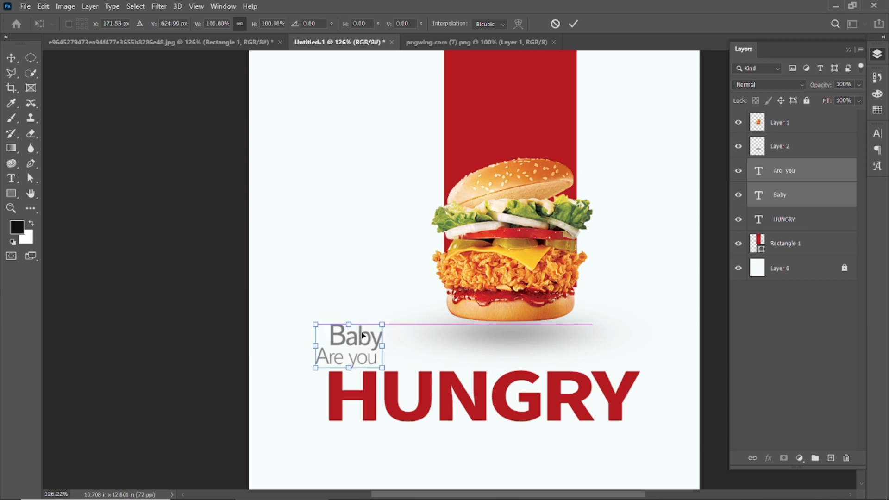
pyautogui.click(575, 23)
pyautogui.scroll(-2, 199, 211)
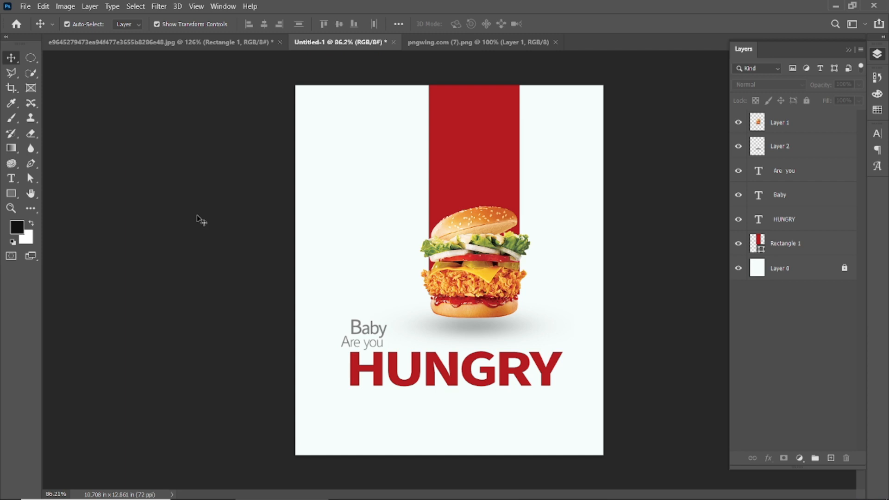
# Step: Duplicate the Are you text below HUNGRY and enter "Let's Come Here" in the copy
pyautogui.moveTo(359, 345); pyautogui.dragTo(443, 429)
pyautogui.doubleClick(441, 423)
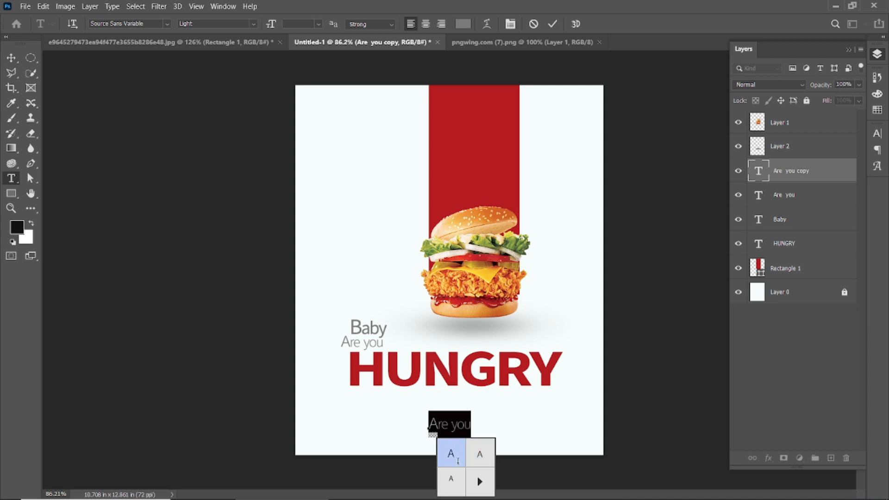
pyautogui.click(457, 461)
pyautogui.write('Le')
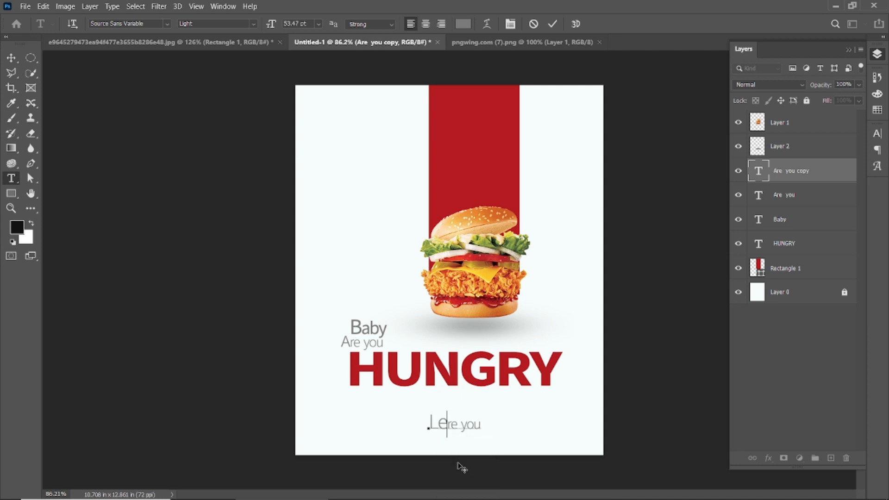
pyautogui.write("t's")
pyautogui.write(' Come Here')
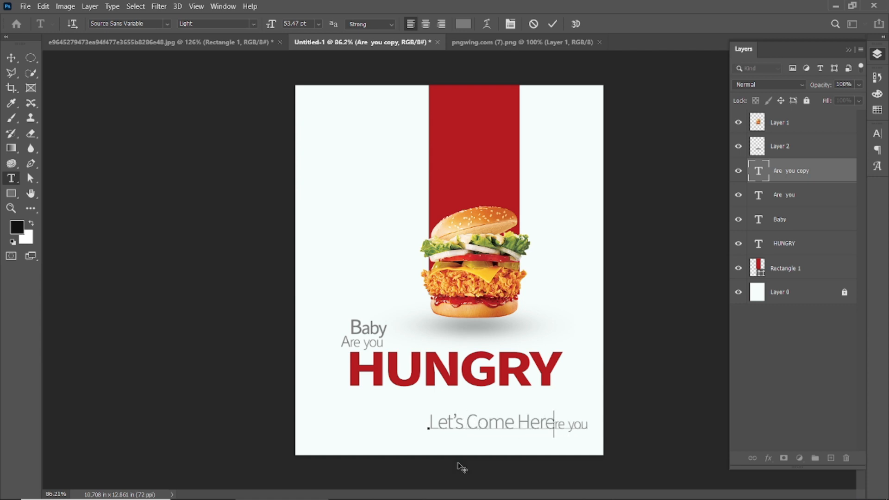
# Step: Place the tagline copy beneath HUNGRY and scale it down to about half its width near the canvas's lower edge
pyautogui.moveTo(482, 426); pyautogui.dragTo(421, 429)
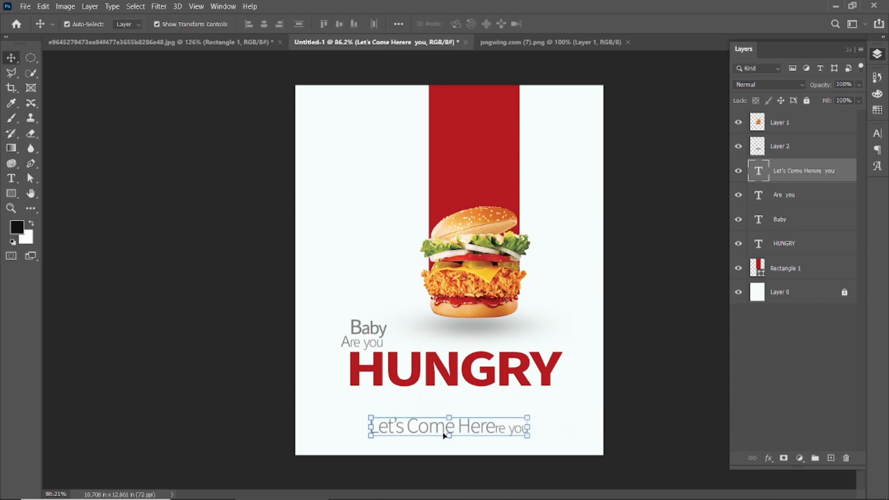
pyautogui.doubleClick(405, 429)
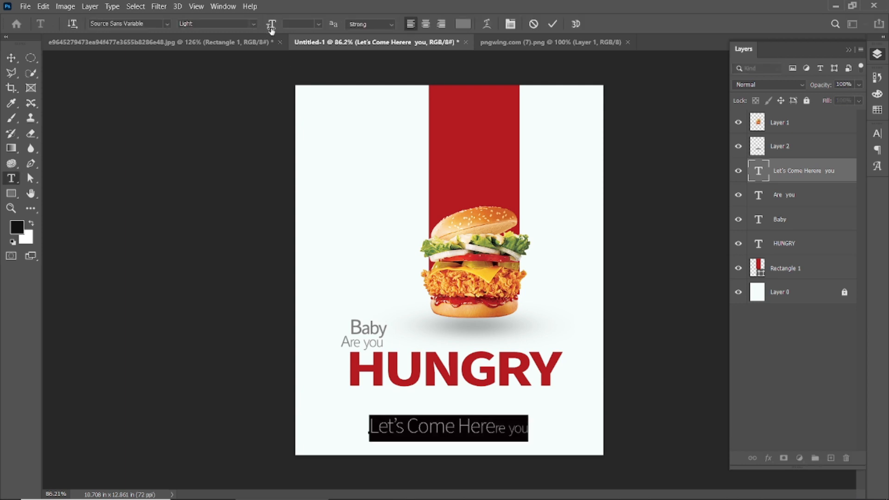
pyautogui.click(553, 24)
pyautogui.moveTo(528, 417); pyautogui.dragTo(493, 440)
pyautogui.click(574, 23)
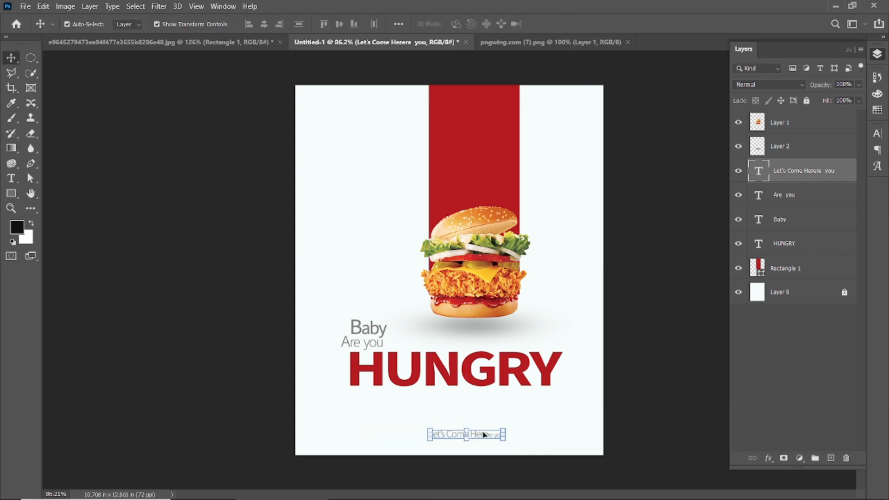
# Step: Delete the leftover "re you" so that the tagline text reads "Let's Come Here"
pyautogui.doubleClick(484, 435)
pyautogui.click(497, 436)
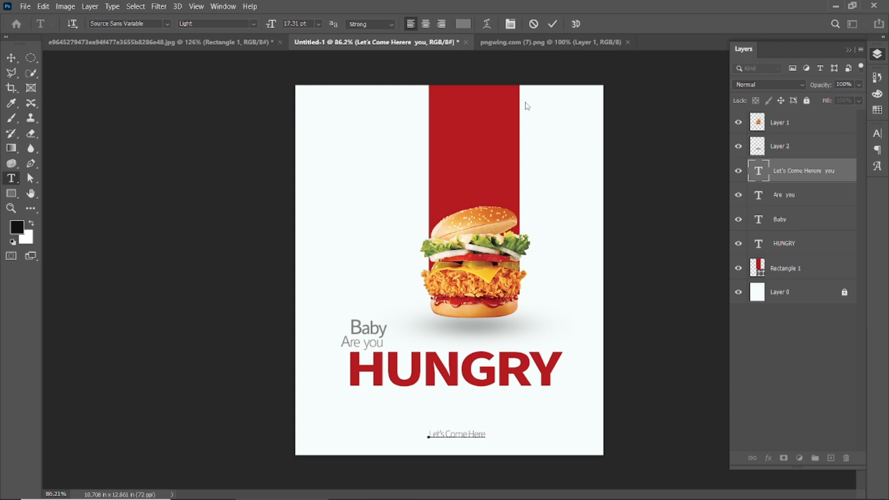
pyautogui.click(554, 24)
# Step: Enlarge the Let's Come Here tagline to about 122% and shift it slightly left
pyautogui.hotkey('ctrl', 't')
pyautogui.moveTo(486, 429); pyautogui.dragTo(500, 426)
pyautogui.click(574, 24)
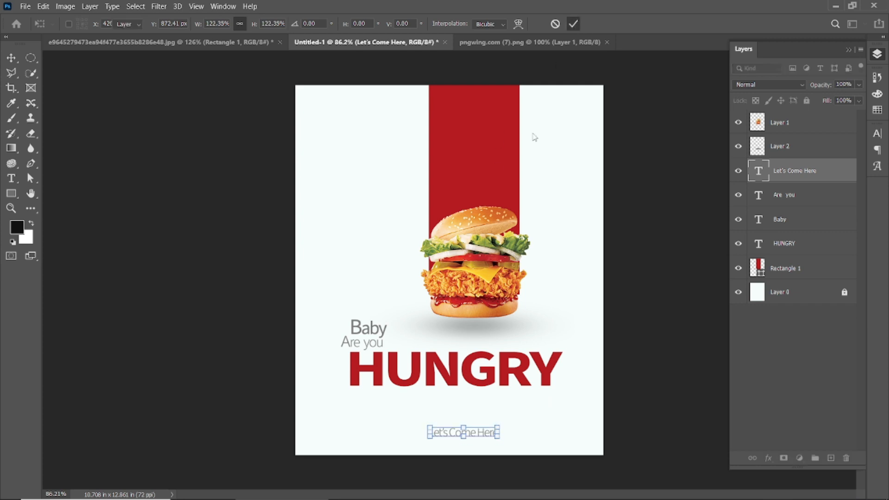
pyautogui.moveTo(447, 436); pyautogui.dragTo(432, 435)
pyautogui.click(438, 457)
# Step: Set the font size of the initial L in Let's Come Here to 39 pt
pyautogui.scroll(8, 448, 452)
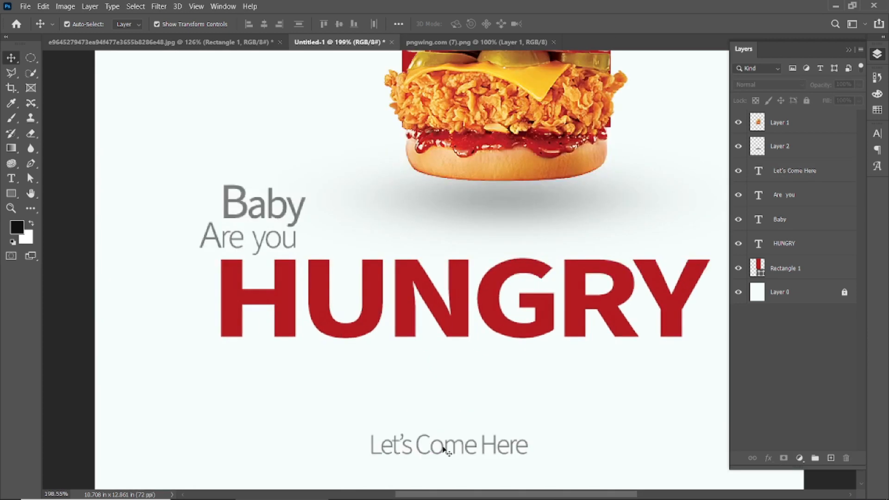
pyautogui.doubleClick(381, 449)
pyautogui.moveTo(369, 452); pyautogui.dragTo(382, 452)
pyautogui.moveTo(270, 26); pyautogui.dragTo(274, 27)
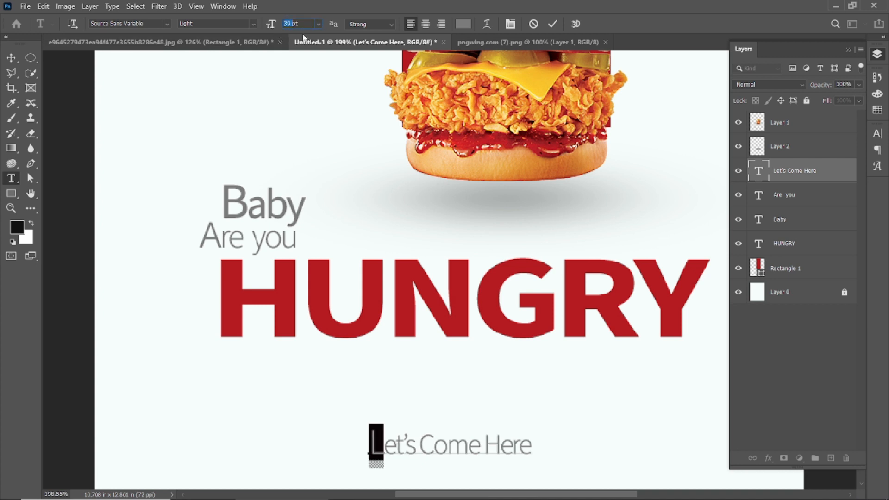
pyautogui.hotkey('ctrl', 'Return')
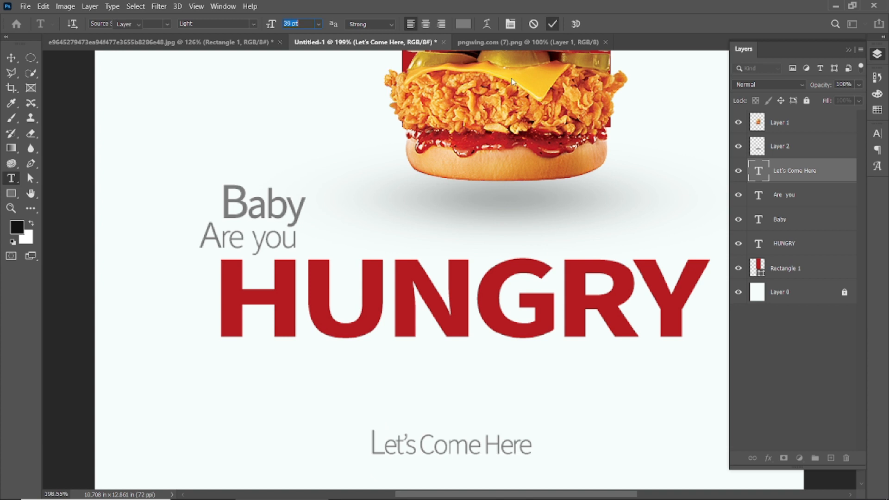
# Step: Set the font size of the C of Come in the tagline to 39 pt
pyautogui.press('v')
pyautogui.doubleClick(431, 451)
pyautogui.moveTo(433, 444); pyautogui.dragTo(422, 446)
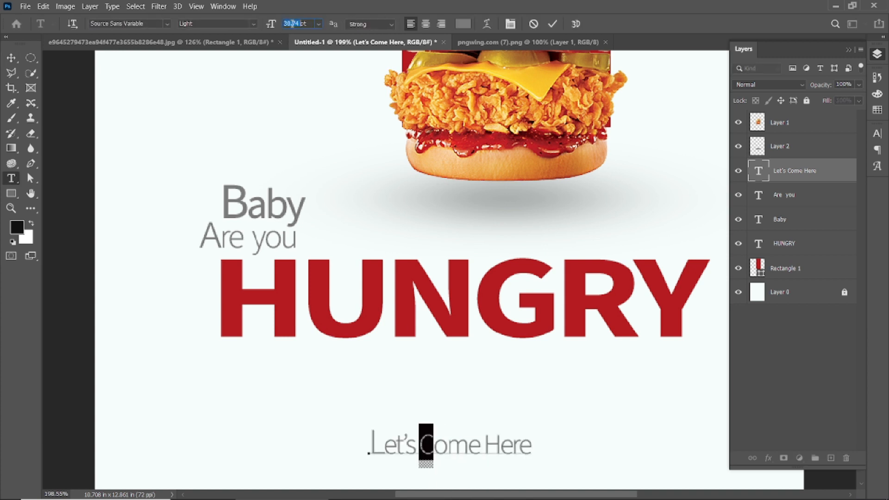
pyautogui.write('39')
pyautogui.click(532, 23)
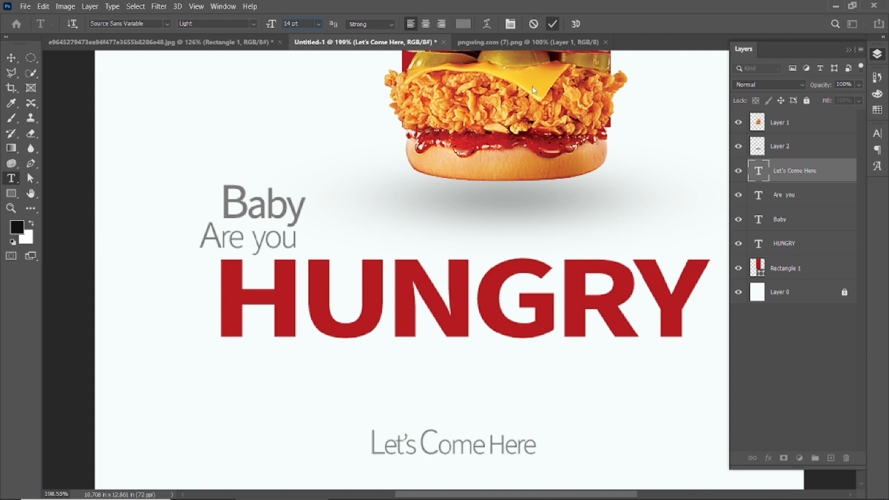
# Step: Set the font size of the H of Here in the tagline to 39 pt
pyautogui.click(504, 444)
pyautogui.moveTo(504, 444); pyautogui.dragTo(488, 445)
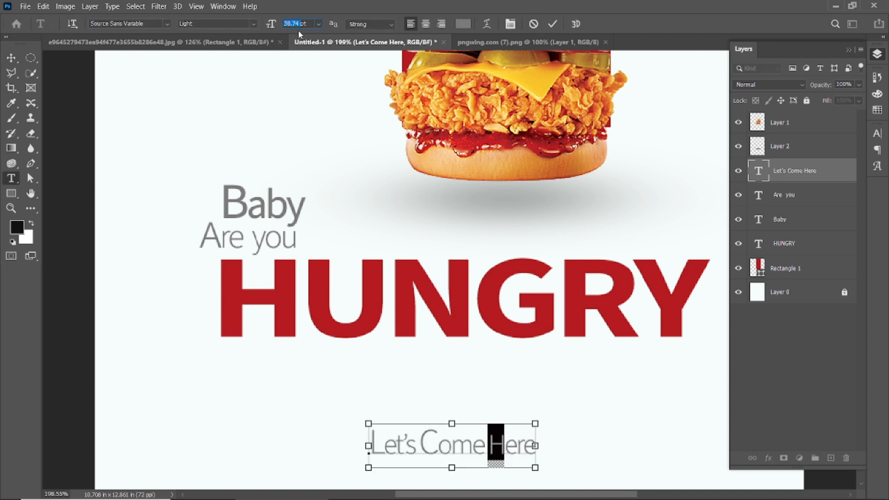
pyautogui.write('39')
pyautogui.click(553, 24)
pyautogui.press('v')
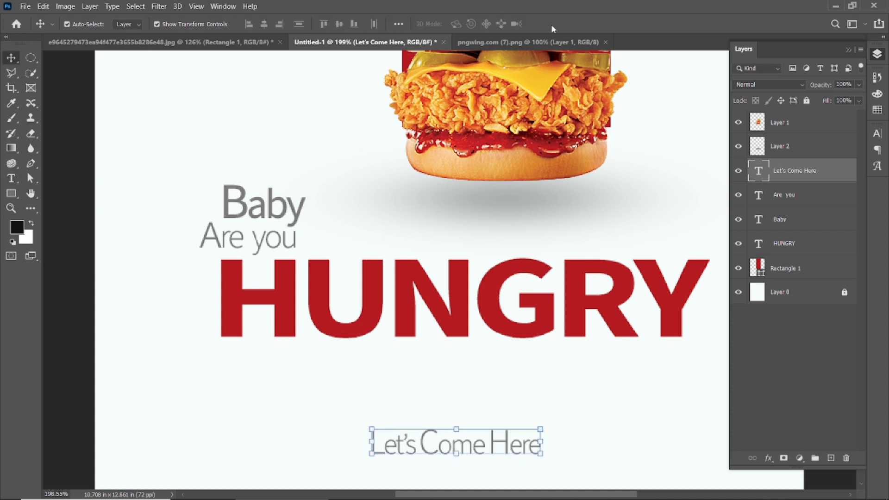
# Step: Shift the Let's Come Here tagline slightly to the right so it sits centred beneath HUNGRY
pyautogui.click(79, 142)
pyautogui.scroll(-5, 464, 428)
pyautogui.moveTo(467, 439)
pyautogui.mouseDown()
pyautogui.moveTo(451, 438)
pyautogui.moveTo(473, 438)
pyautogui.mouseUp()
pyautogui.moveTo(461, 348); pyautogui.dragTo(462, 350)
pyautogui.click(137, 288)
pyautogui.scroll(-6, 456, 347)
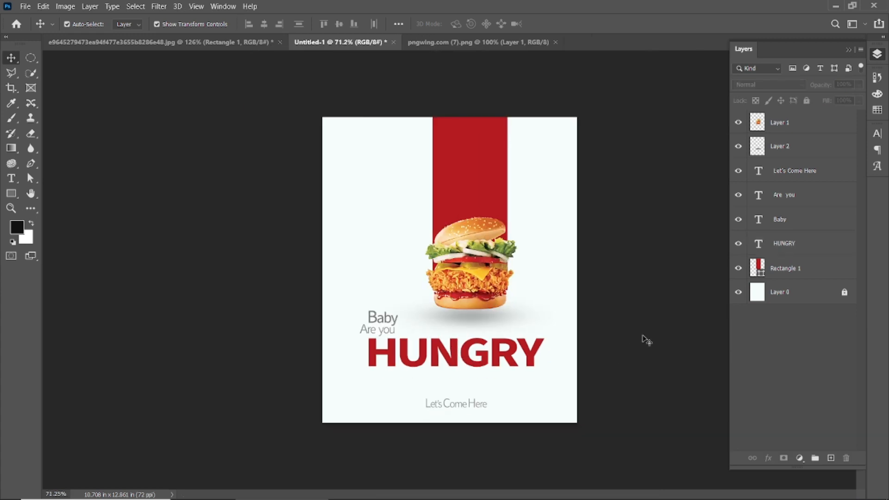
# Step: Scale the Let's Come Here tagline to about 70% and fade it to 75% opacity and 82% fill
pyautogui.scroll(2, 528, 408)
pyautogui.click(477, 426)
pyautogui.scroll(2, 476, 431)
pyautogui.moveTo(508, 440); pyautogui.dragTo(492, 443)
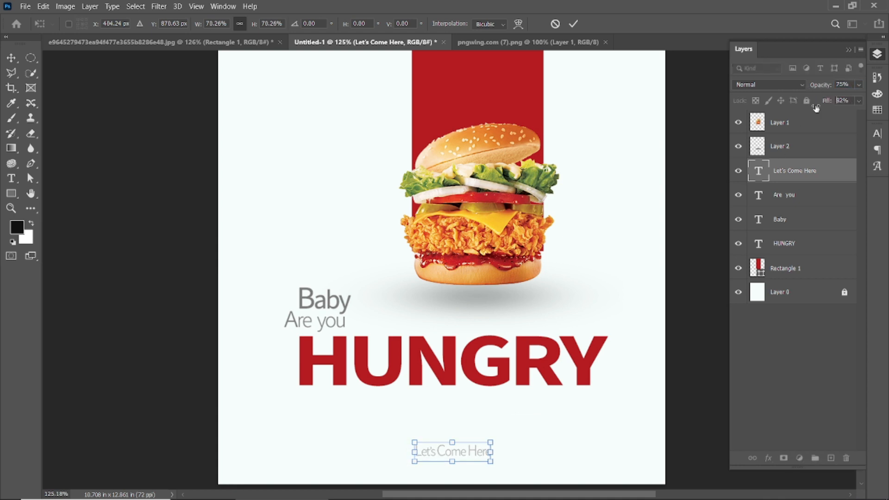
pyautogui.click(573, 23)
pyautogui.click(698, 207)
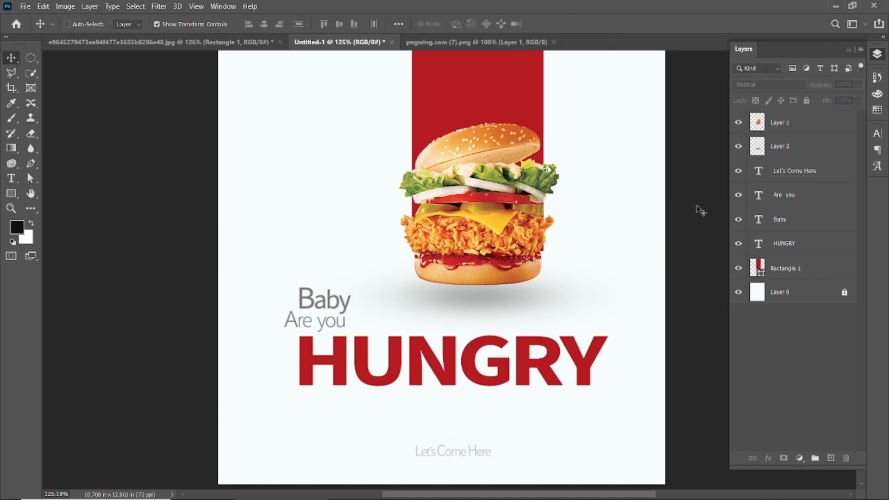
# Step: Add a new layer on top and paint a faint black shade along the canvas's bottom edge with the soft 700 px Brush
pyautogui.scroll(-2, 701, 210)
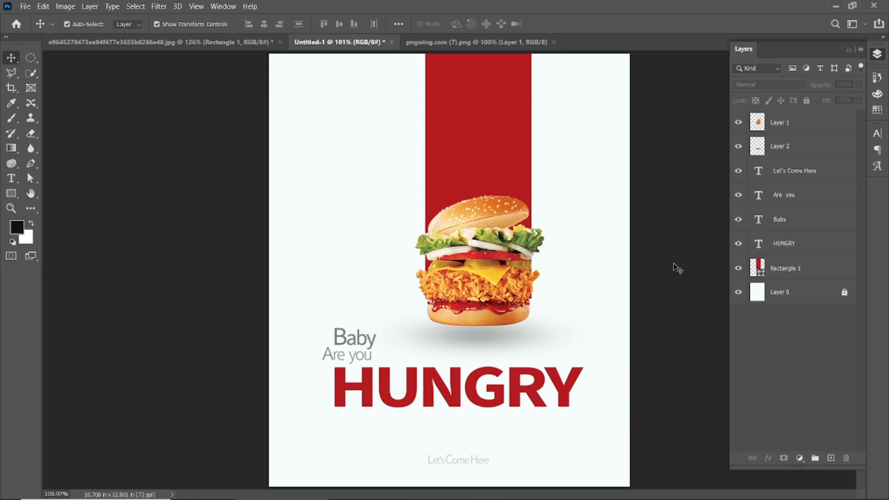
pyautogui.scroll(-3, 675, 306)
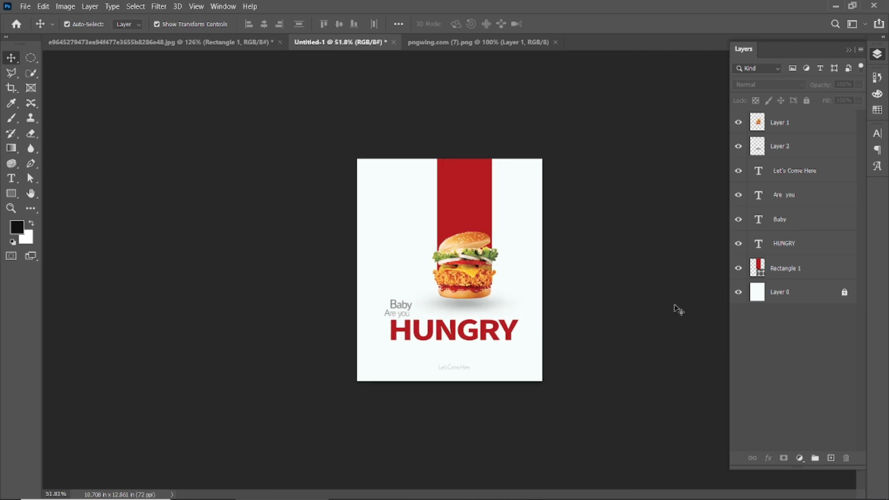
pyautogui.click(831, 458)
pyautogui.press('b')
pyautogui.press(']')
pyautogui.press(']')
pyautogui.moveTo(321, 460)
pyautogui.mouseDown()
pyautogui.moveTo(391, 427)
pyautogui.moveTo(699, 460)
pyautogui.mouseUp()
pyautogui.hotkey('ctrl', 'z')
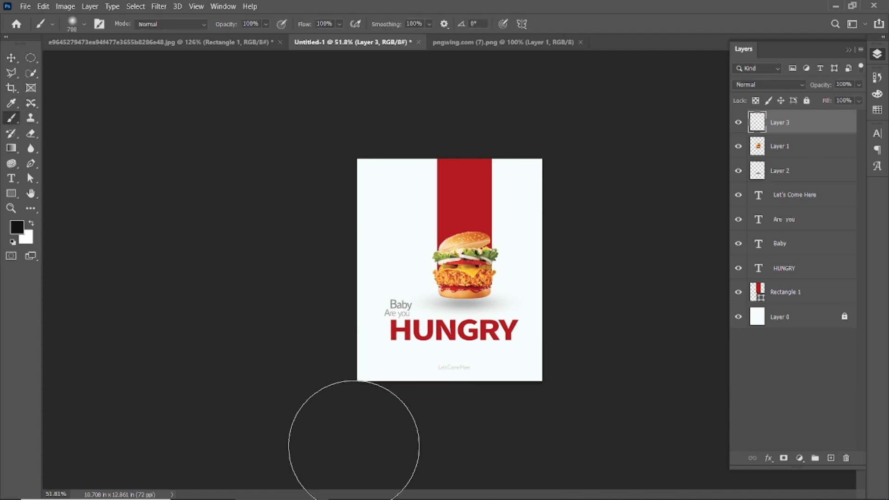
pyautogui.moveTo(347, 466); pyautogui.dragTo(667, 465)
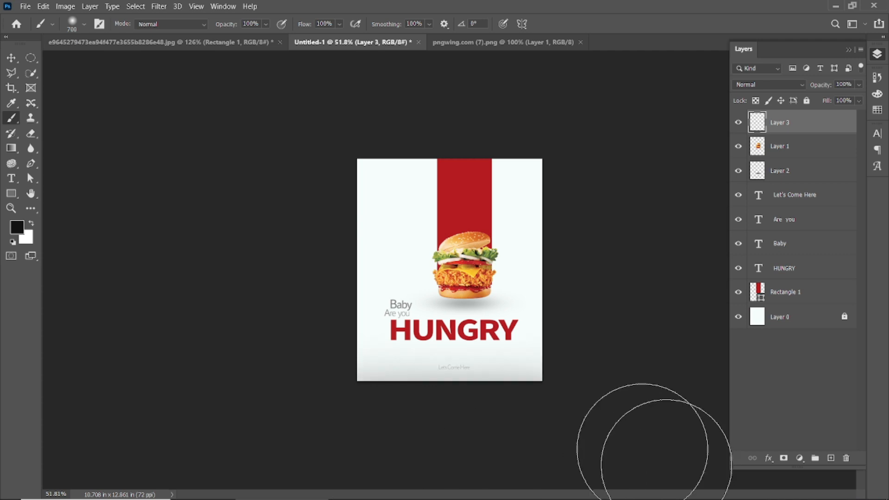
# Step: Hide and show Layer 3 to compare the whole poster with and without the shade along its lower edge
pyautogui.click(11, 58)
pyautogui.hotkey('ctrl', '0')
pyautogui.click(697, 103)
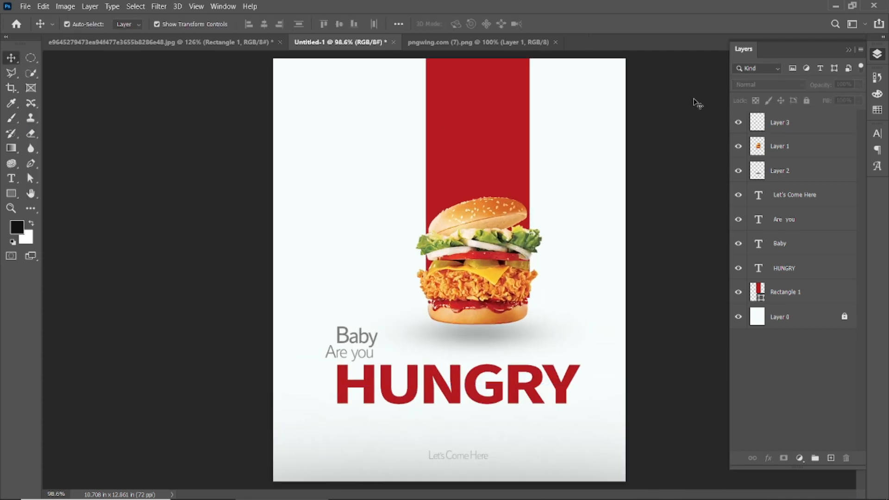
pyautogui.click(738, 123)
pyautogui.click(738, 123)
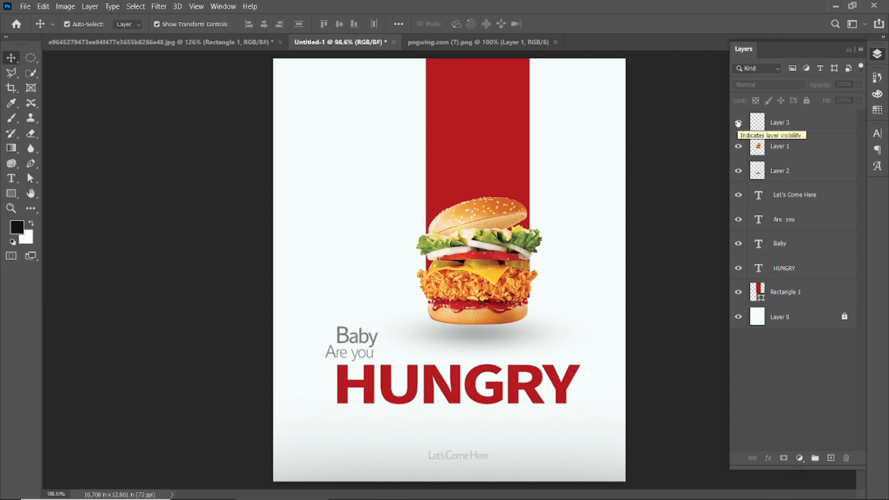
pyautogui.click(739, 124)
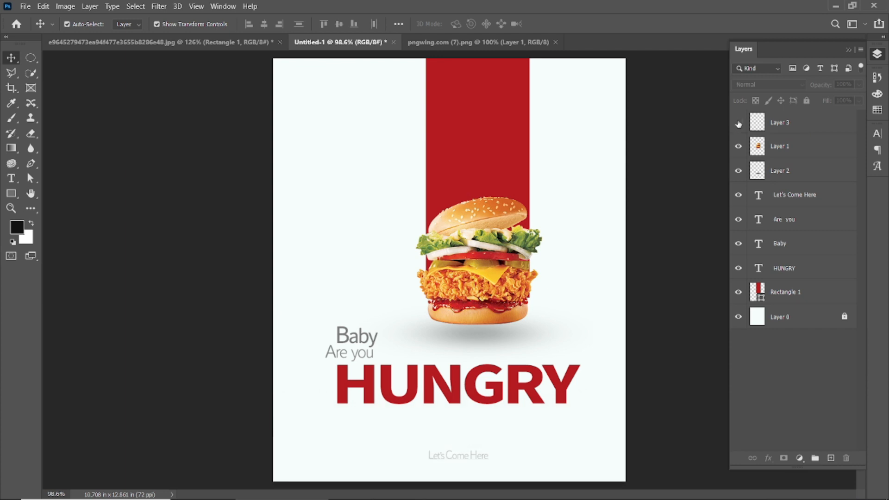
pyautogui.click(738, 124)
pyautogui.click(739, 124)
# Step: Delete Layer 3, which holds the black shade along the canvas's lower edge, and leave no layer selected
pyautogui.click(792, 122)
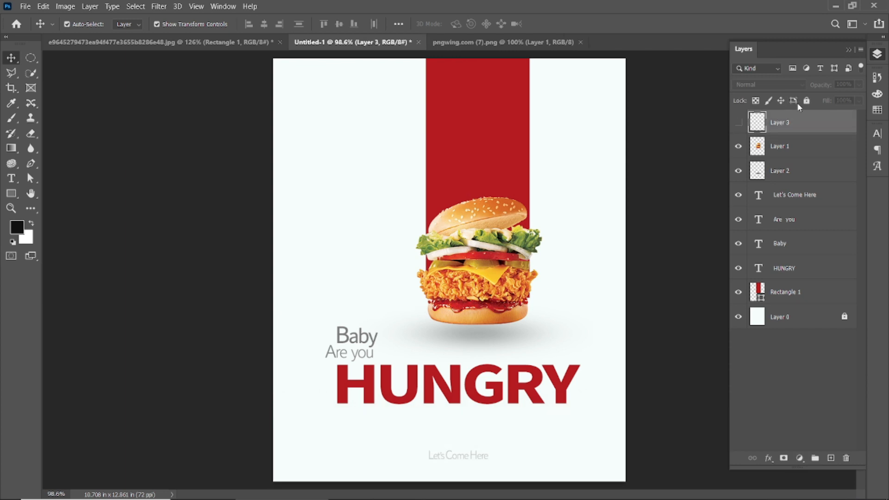
pyautogui.moveTo(799, 142); pyautogui.dragTo(847, 458)
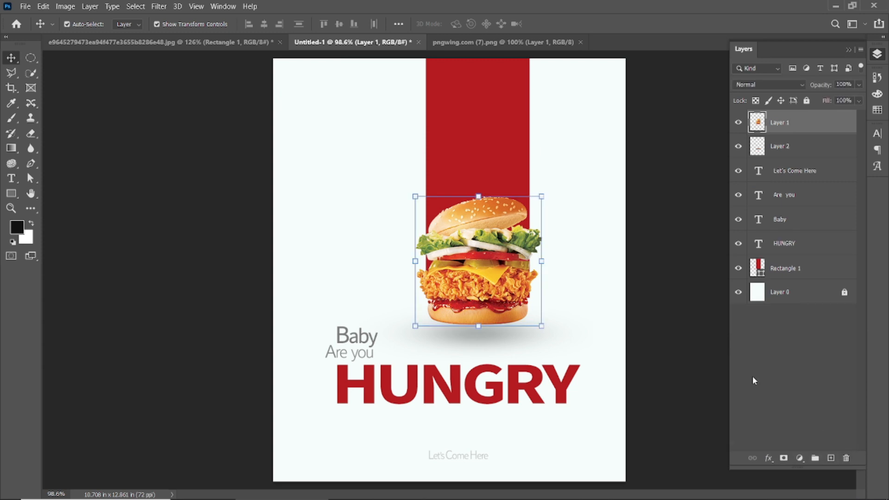
pyautogui.click(681, 310)
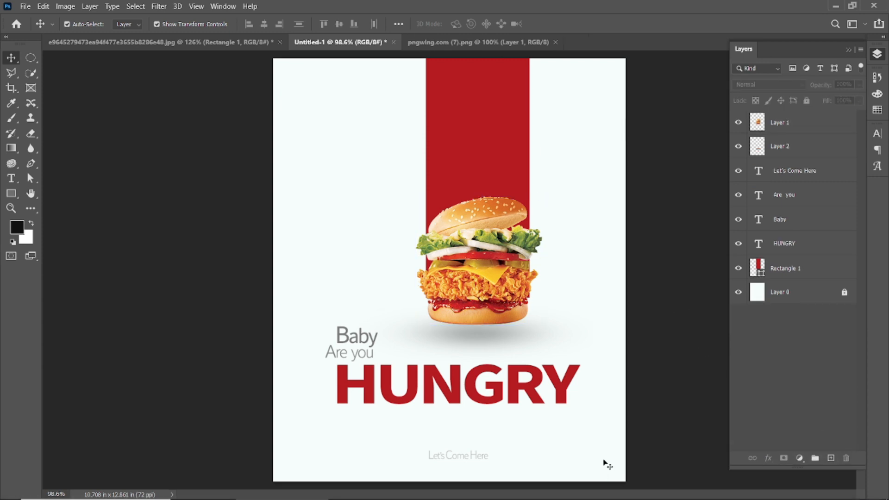